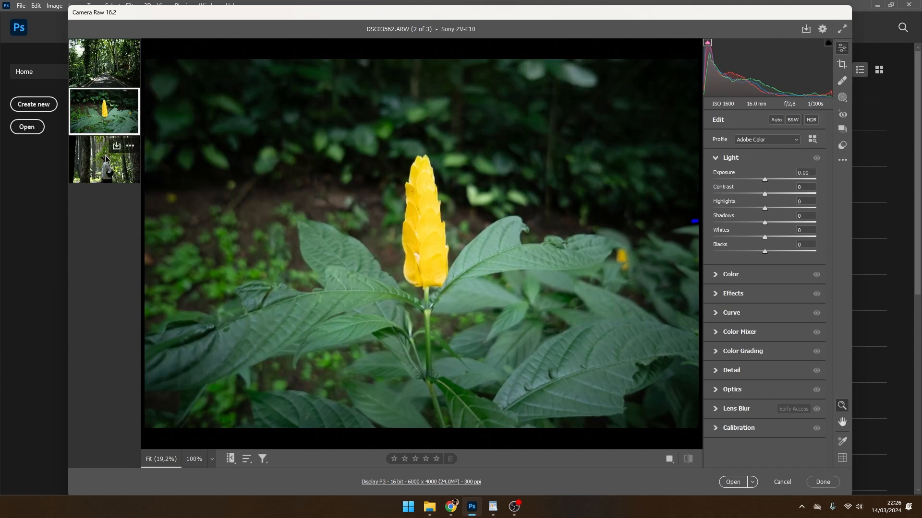
Look through the three raw photos, return to the forest road photo DSC03559.ARW and hide the filmstrip
left_click(99, 80)
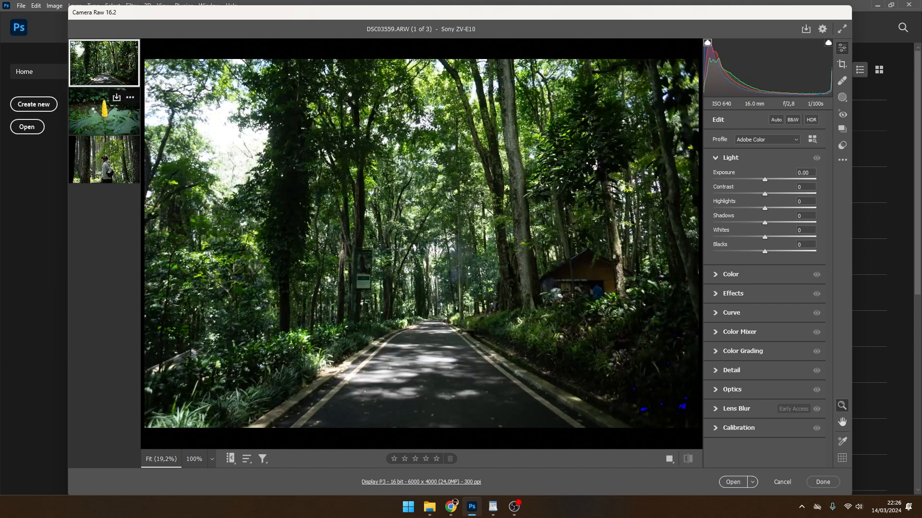
left_click(94, 112)
left_click(91, 158)
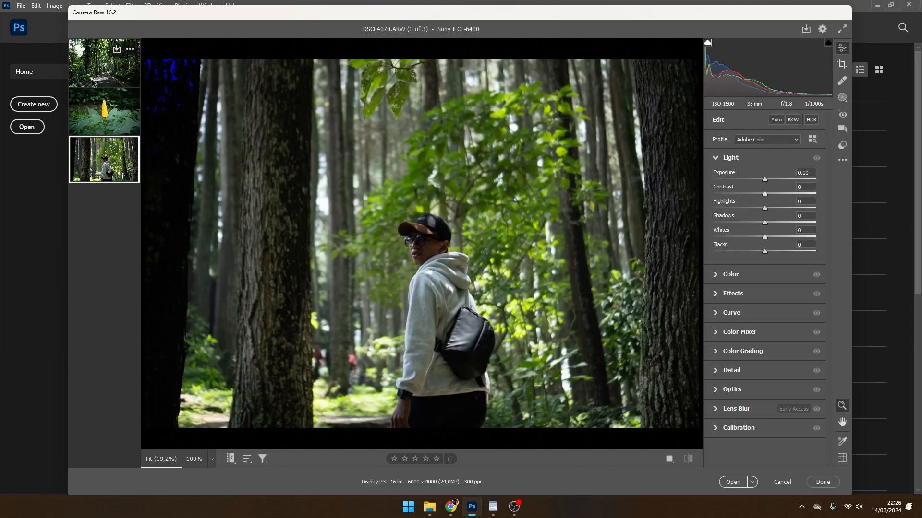
left_click(94, 83)
left_click(92, 126)
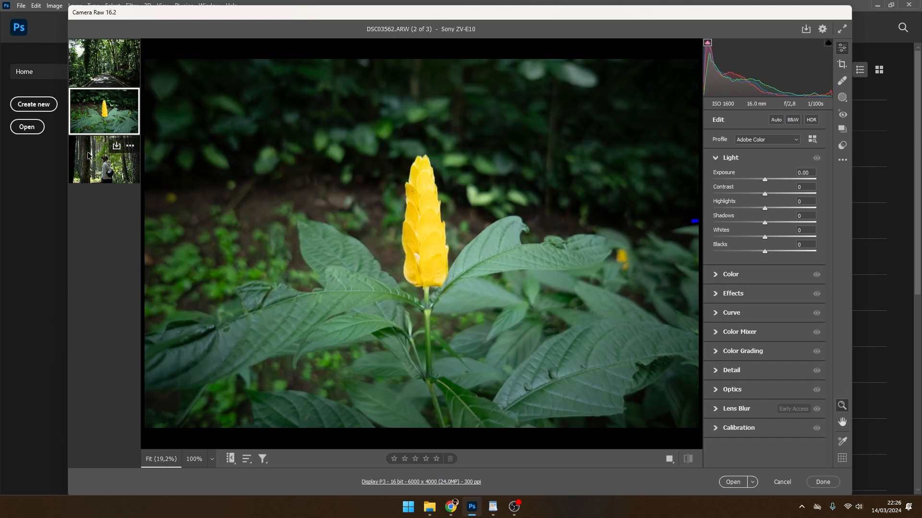
left_click(91, 156)
left_click(93, 82)
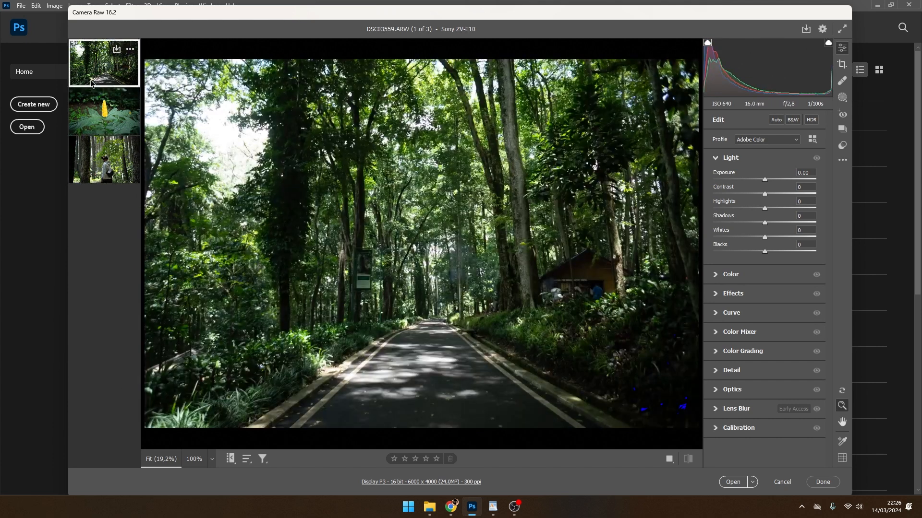
left_click(94, 116)
left_click(96, 76)
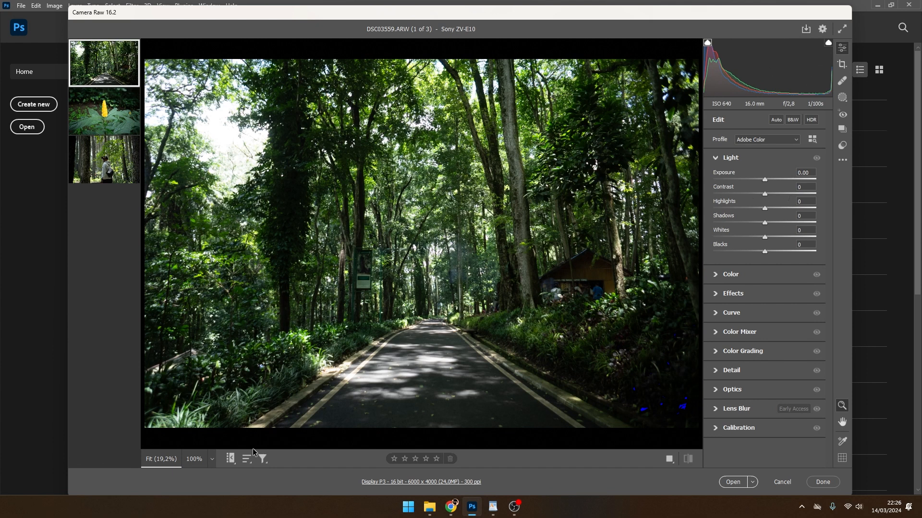
left_click(230, 459)
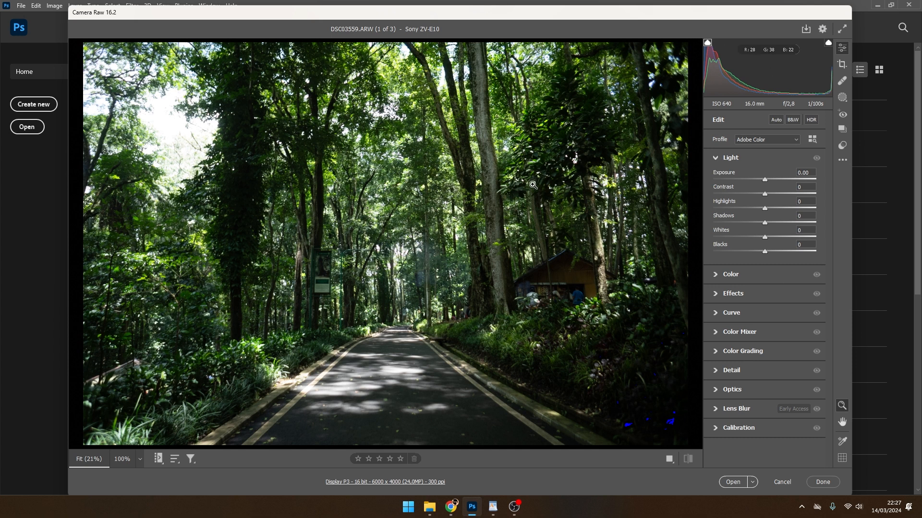
Set Exposure to +0.90, Contrast to +31, Highlights to -100, Shadows to +52 and Whites to -49 on the forest road photo
left_click_drag(766, 210, 737, 212)
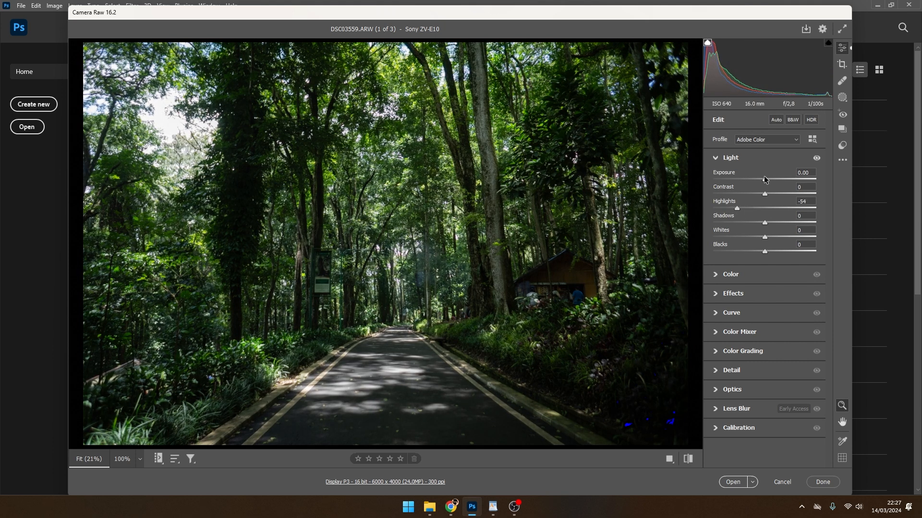
left_click_drag(767, 192, 784, 226)
left_click_drag(764, 179, 772, 182)
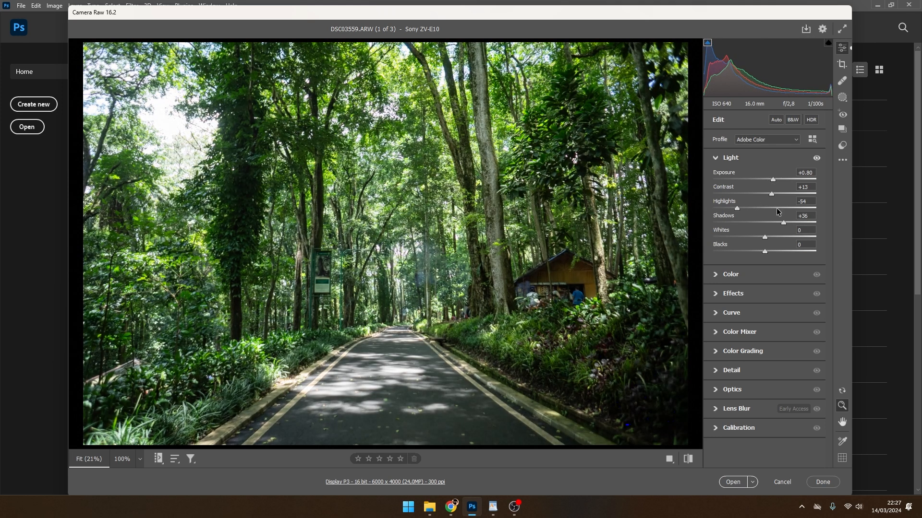
left_click_drag(781, 223, 774, 180)
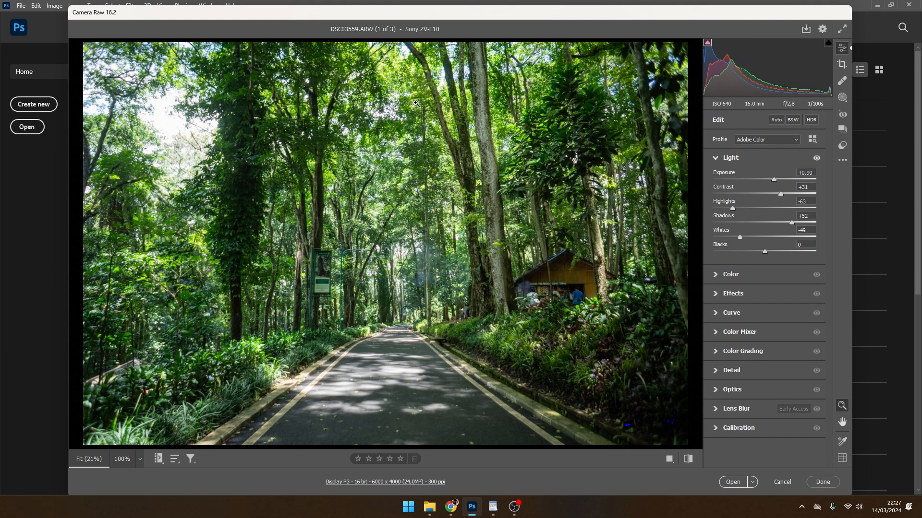
left_click_drag(732, 209, 712, 209)
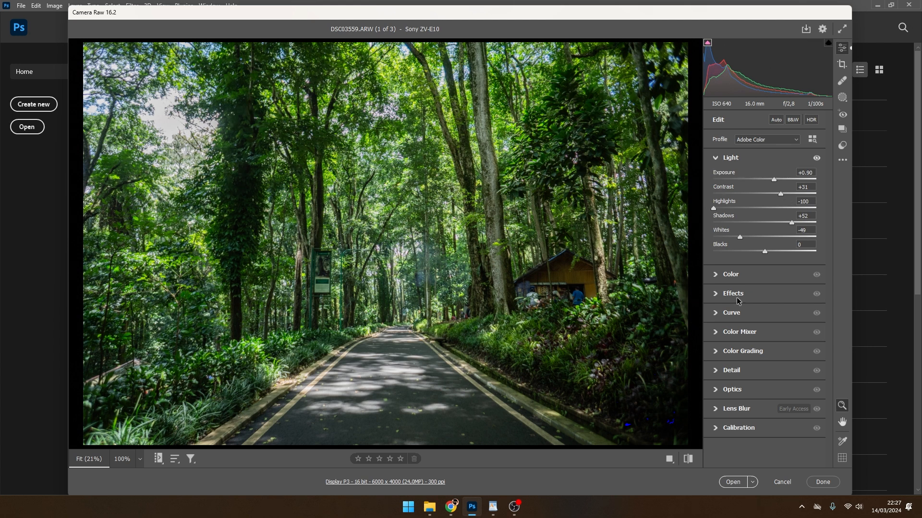
Shape the main point curve with the white end at output 230, a slightly raised black end, midtones at 129/130 and shadows at 61/59
left_click(718, 313)
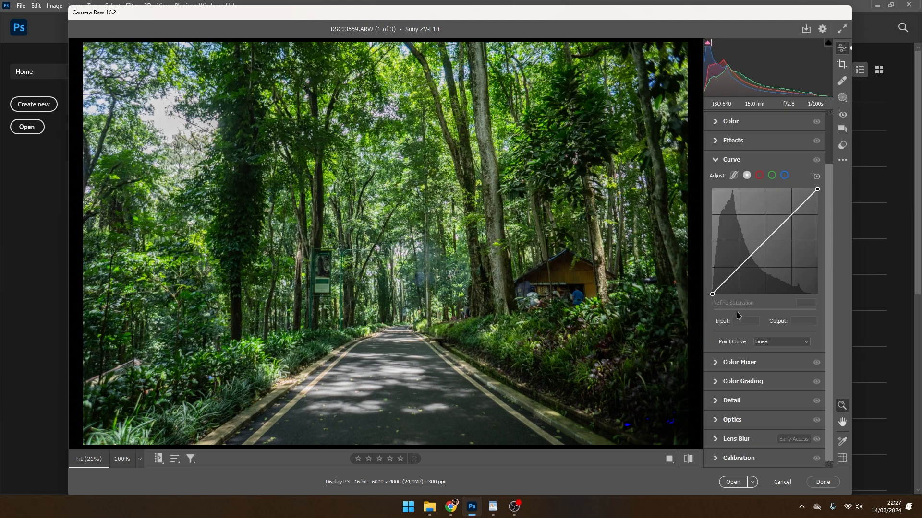
left_click_drag(737, 271, 765, 240)
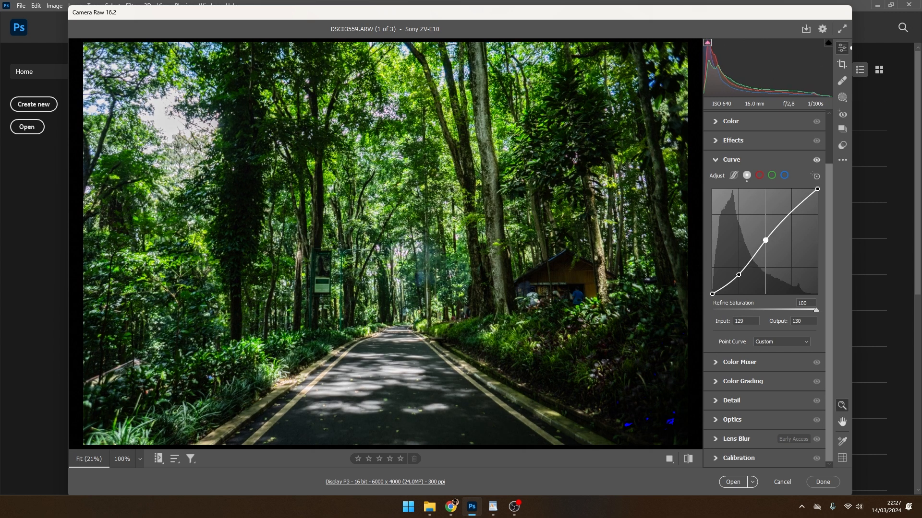
left_click_drag(817, 189, 817, 199)
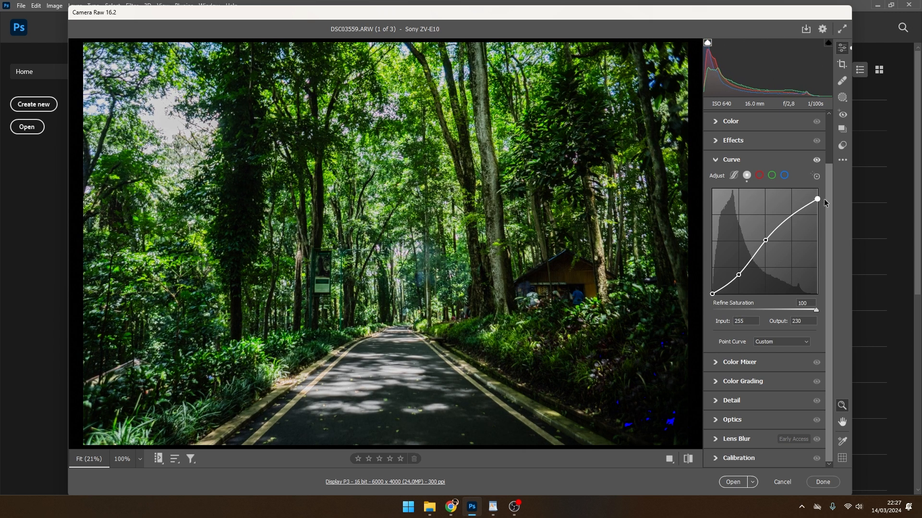
left_click_drag(712, 294, 738, 273)
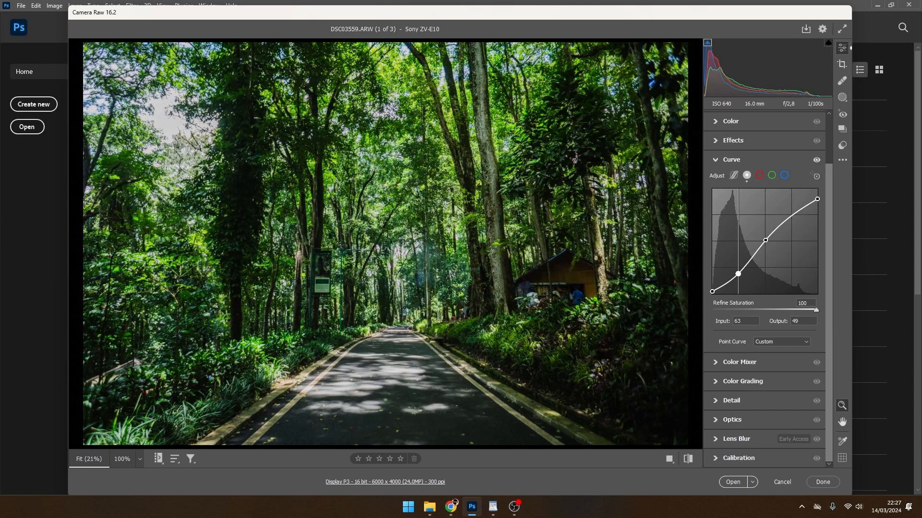
left_click_drag(738, 274, 736, 269)
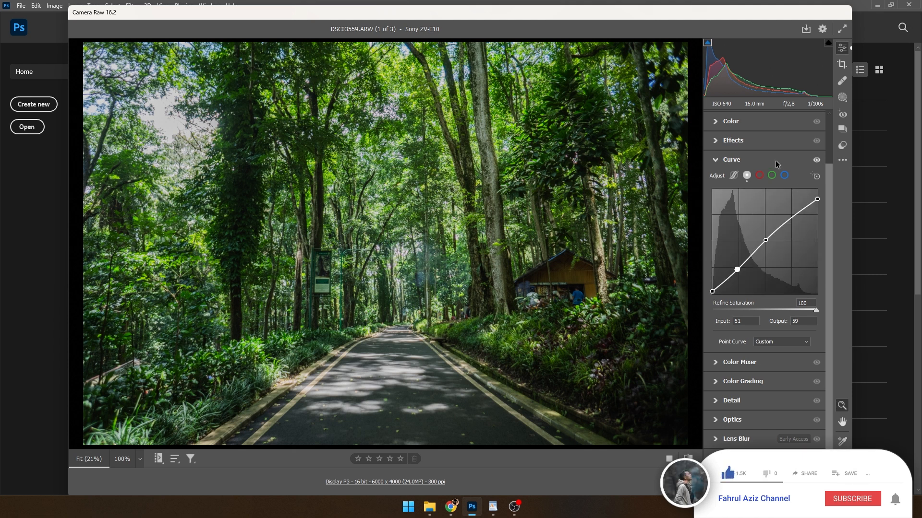
Set Texture to +6 and Clarity to +3
left_click(719, 140)
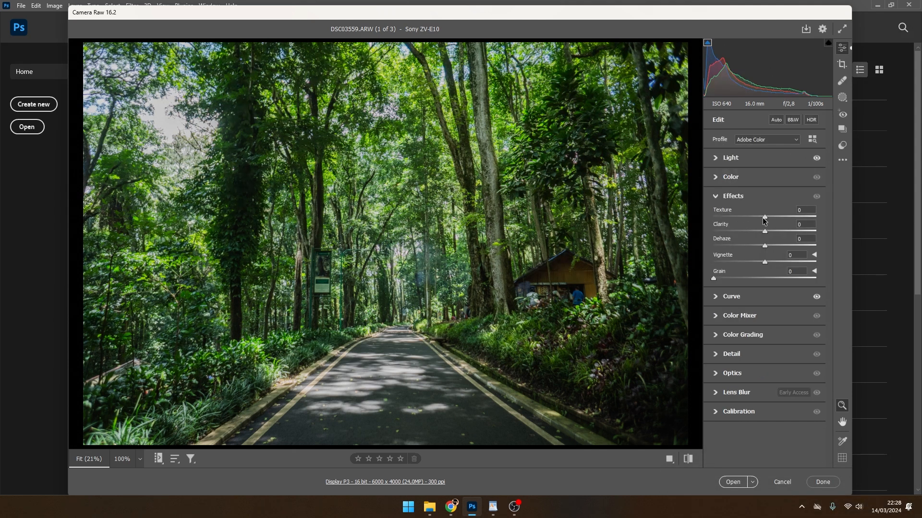
left_click_drag(764, 217, 768, 217)
Set the Color Mixer saturation to -12 for Yellows and -37 for Greens
left_click(718, 317)
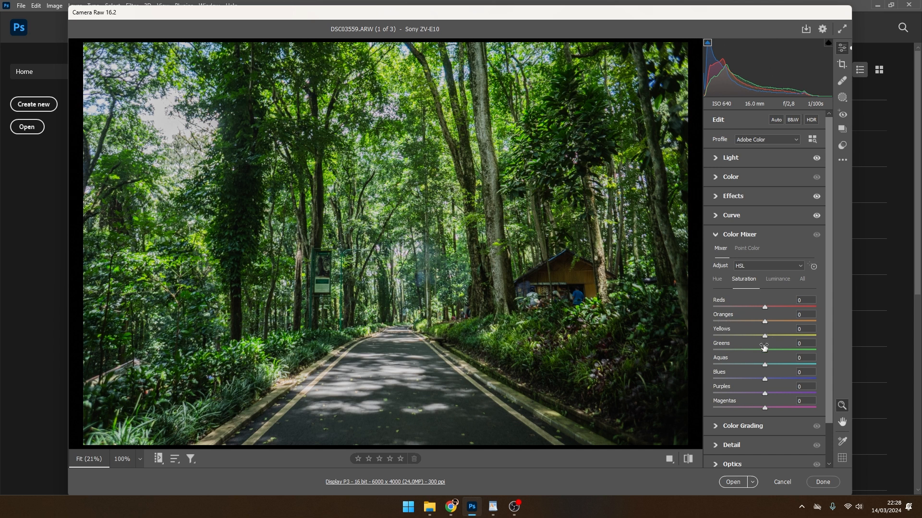
mouse_move(767, 350)
left_mouse_down()
mouse_move(735, 352)
mouse_move(759, 336)
left_mouse_up()
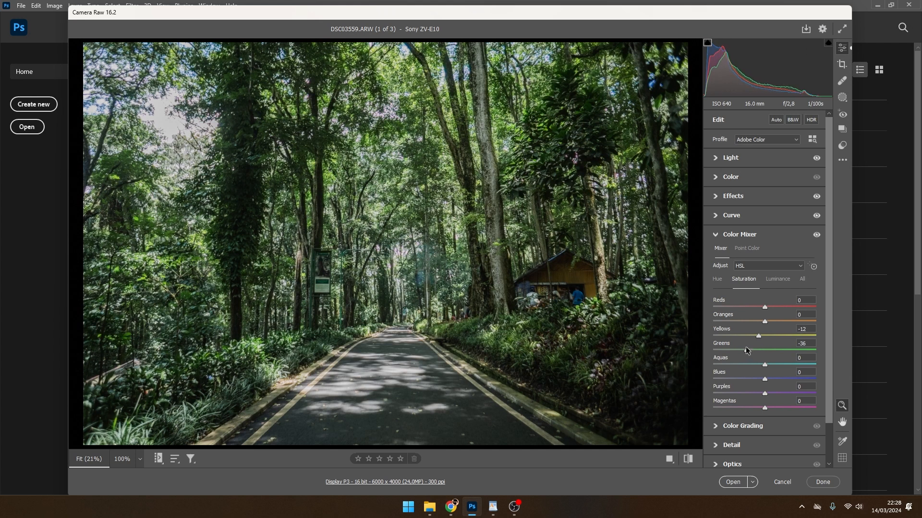
left_click_drag(747, 352, 747, 349)
Shift the Greens hue strongly toward yellow, past about -48, move the Yellows hue slightly toward green and readjust the Yellows saturation
left_click(718, 281)
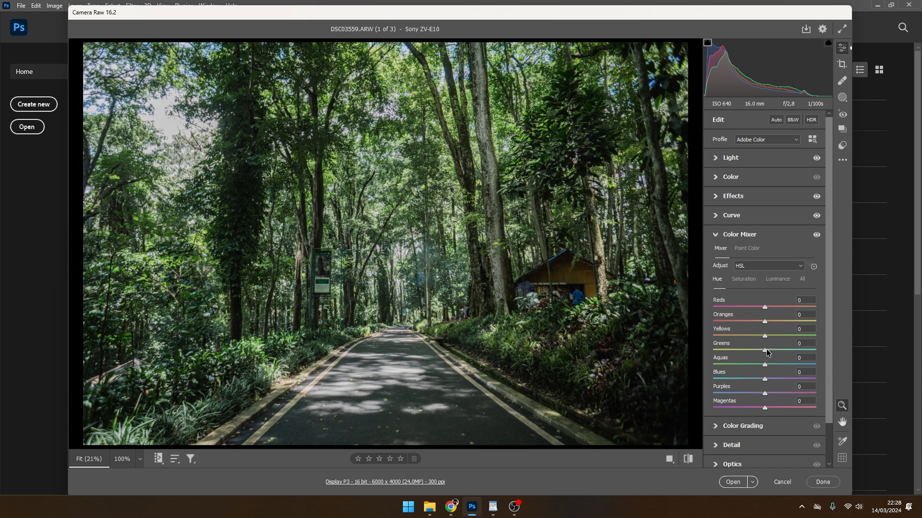
left_click_drag(765, 350, 743, 351)
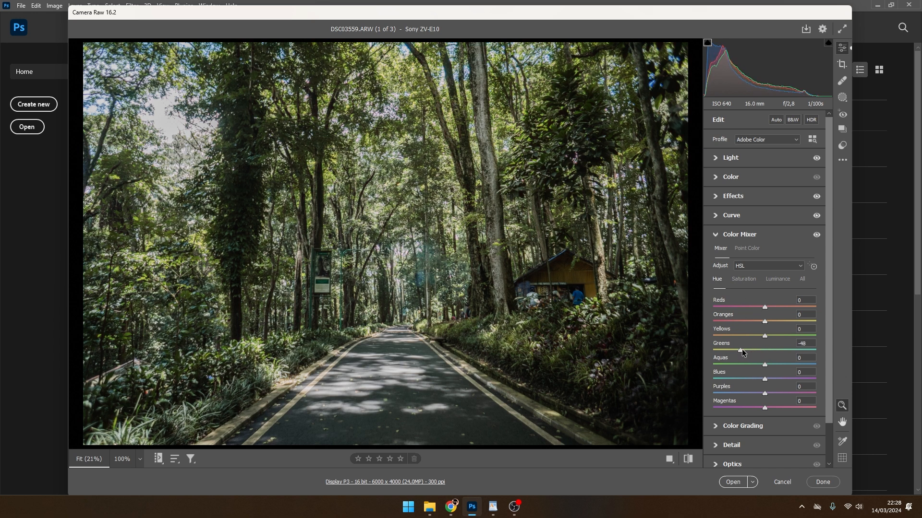
mouse_move(765, 336)
left_mouse_down()
mouse_move(755, 336)
mouse_move(786, 339)
mouse_move(772, 338)
left_mouse_up()
left_click_drag(738, 349, 735, 348)
left_click(747, 281)
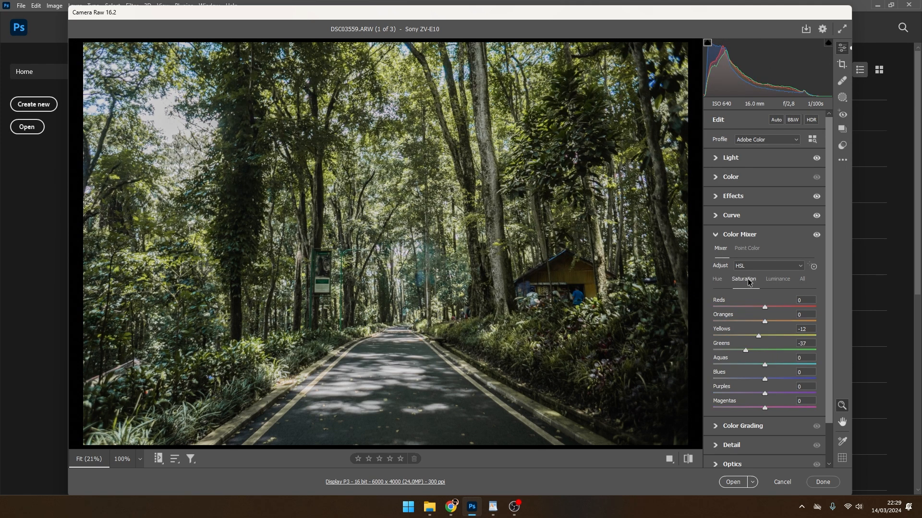
mouse_move(768, 336)
left_mouse_down()
mouse_move(741, 350)
mouse_move(759, 336)
left_mouse_up()
left_click(764, 337)
Tint the shadows blue with Color Grading, at about hue 227 and saturation 22
left_click(717, 434)
left_click_drag(735, 326, 731, 328)
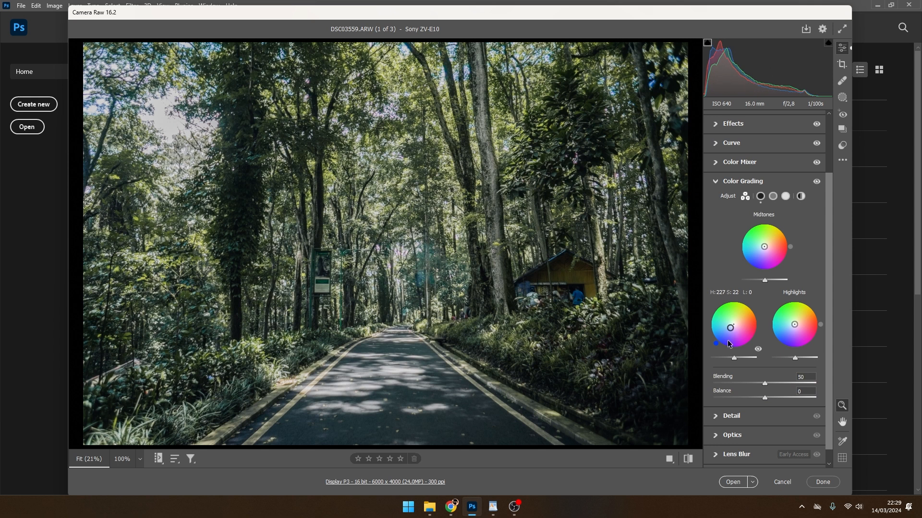
left_click_drag(716, 344, 729, 329)
left_click_drag(730, 329, 731, 327)
Tint the midtones a warm yellow-orange with Color Grading, at about saturation 29
left_click_drag(764, 246, 782, 230)
left_click_drag(775, 232, 769, 243)
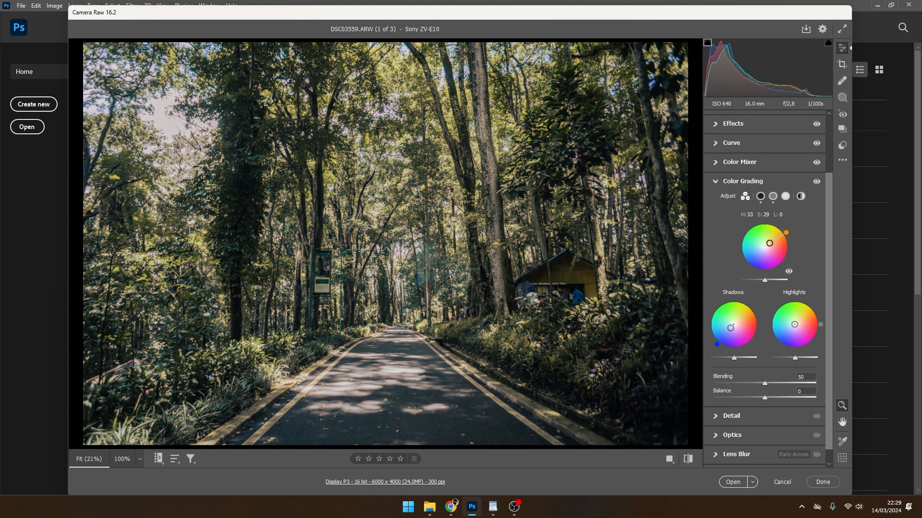
left_click_drag(788, 235, 785, 231)
Tint the highlights blue at hue 203 and saturation 31, and fine-tune the hue of the shadow tint
left_click_drag(794, 324, 787, 326)
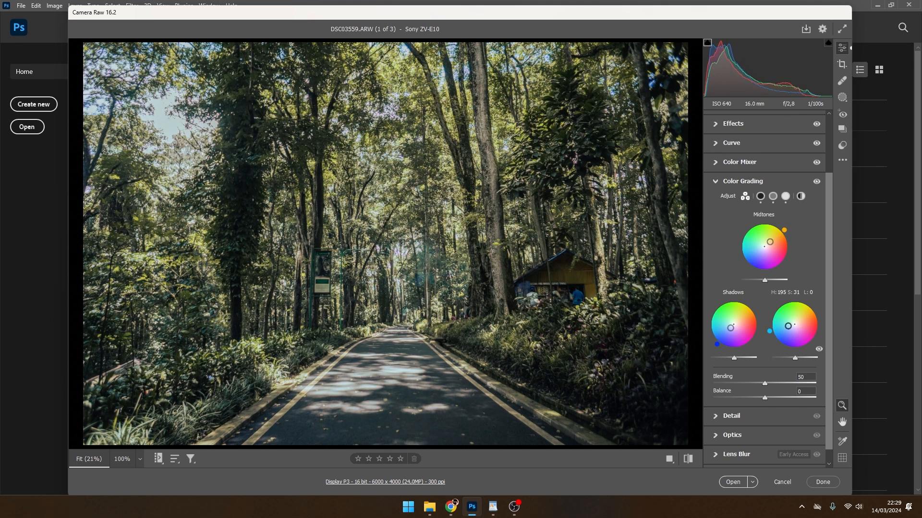
left_click_drag(771, 335, 772, 337)
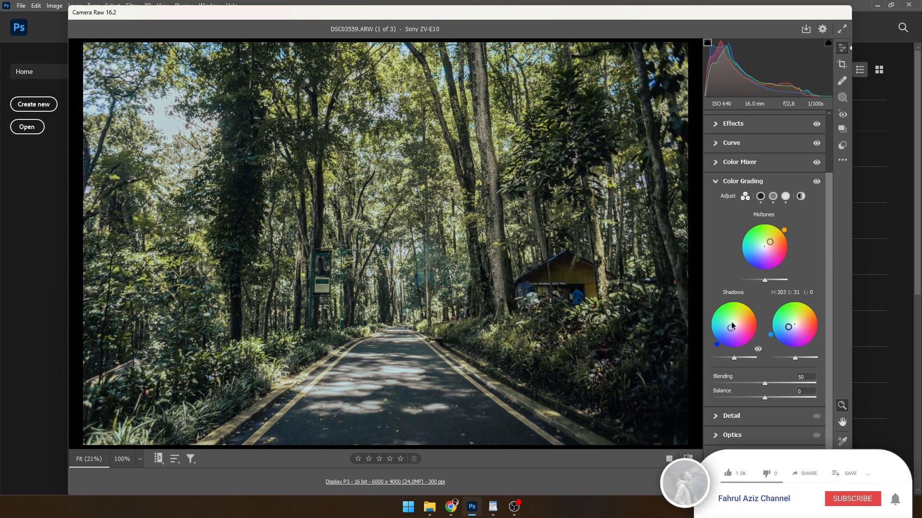
left_click_drag(720, 345, 716, 344)
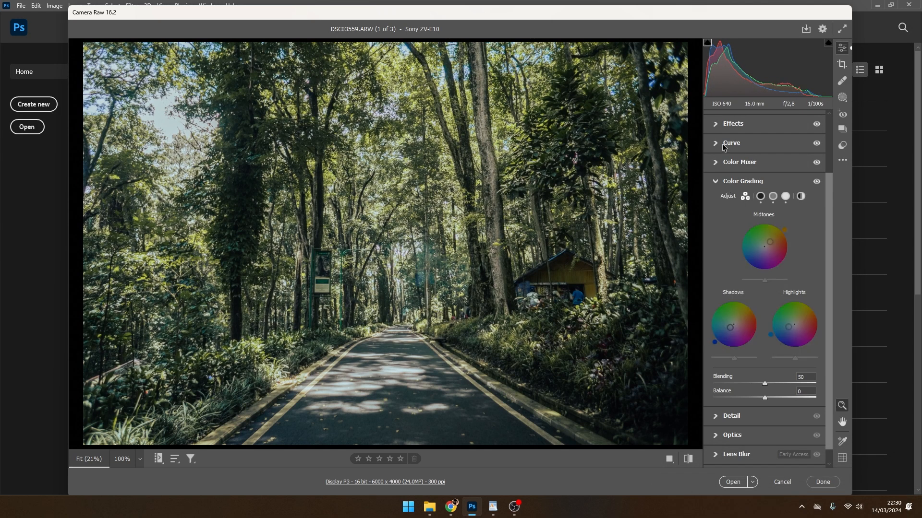
Set the photo's overall Vibrance to -27 and Saturation to +17
left_click(719, 126)
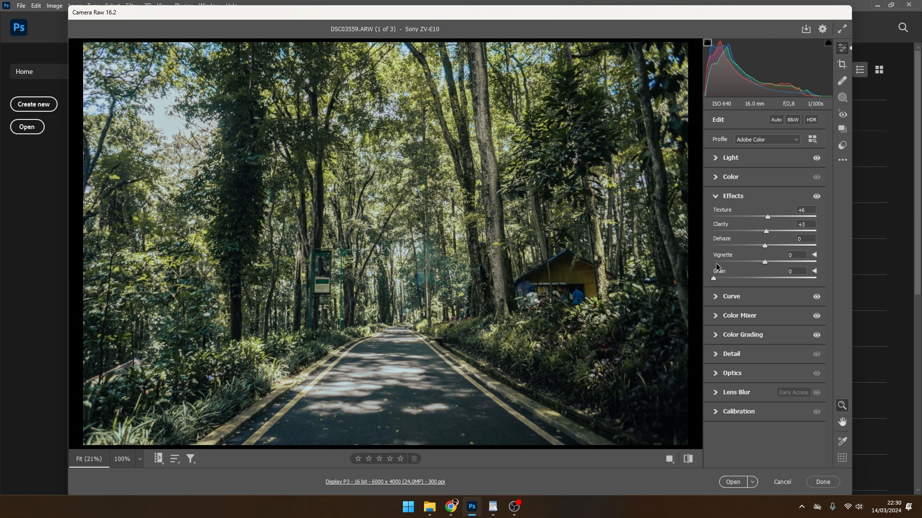
left_click(715, 160)
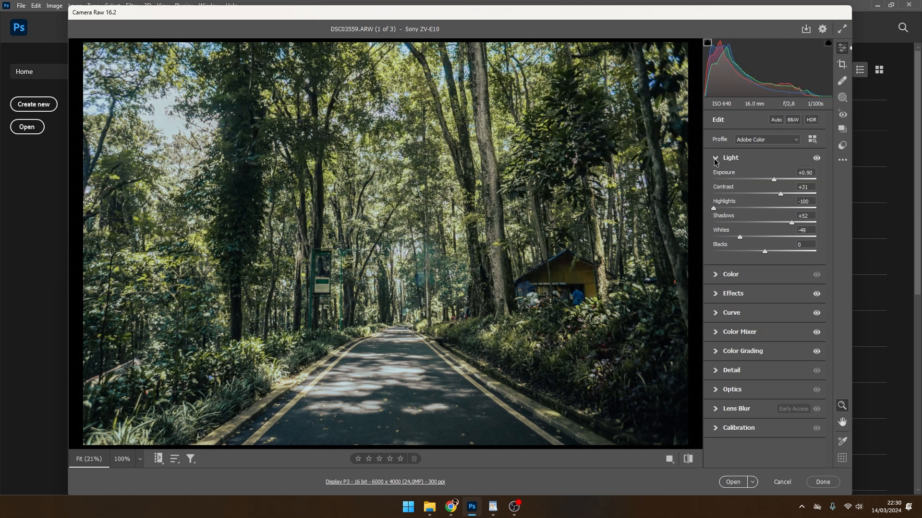
left_click(718, 276)
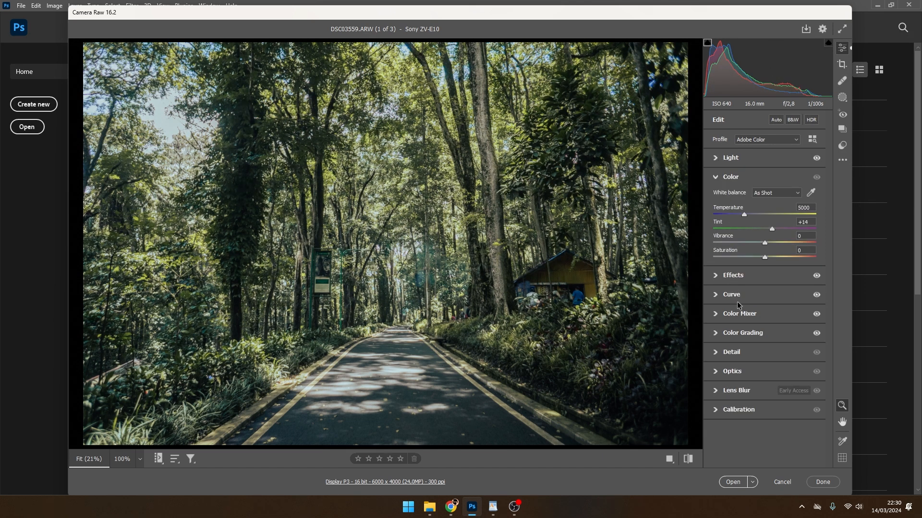
left_click_drag(765, 242, 776, 242)
left_click(768, 257)
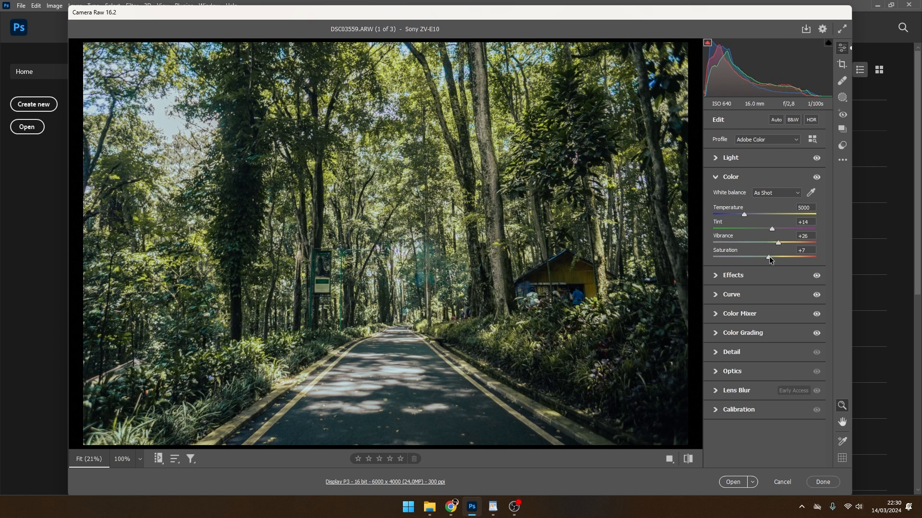
mouse_move(777, 243)
left_mouse_down()
mouse_move(751, 242)
mouse_move(774, 258)
left_mouse_up()
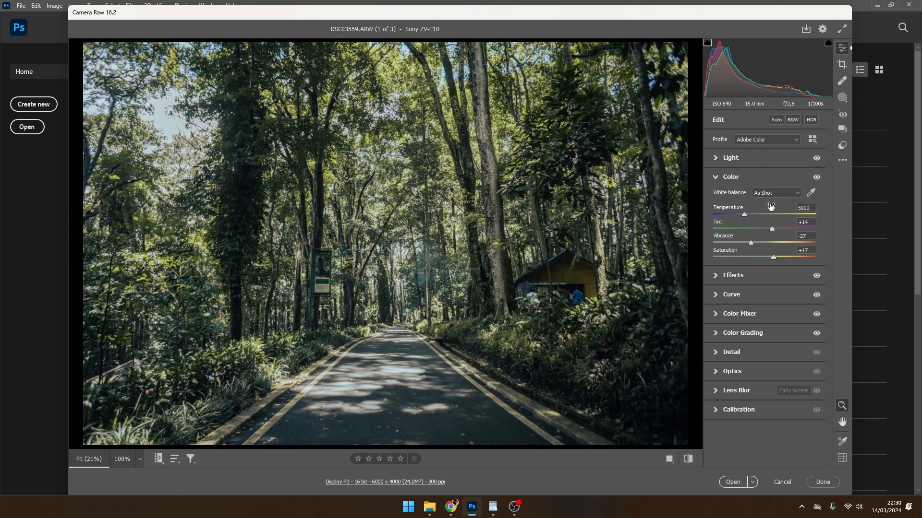
Add a midtone point at 128/126 and a shadow point at 64/65 to the red channel curve
left_click(720, 294)
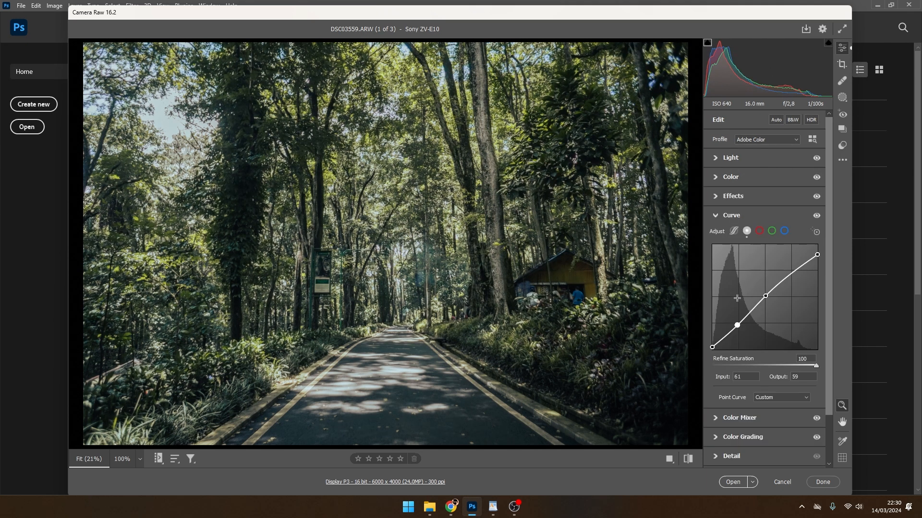
left_click(759, 230)
left_click(764, 298)
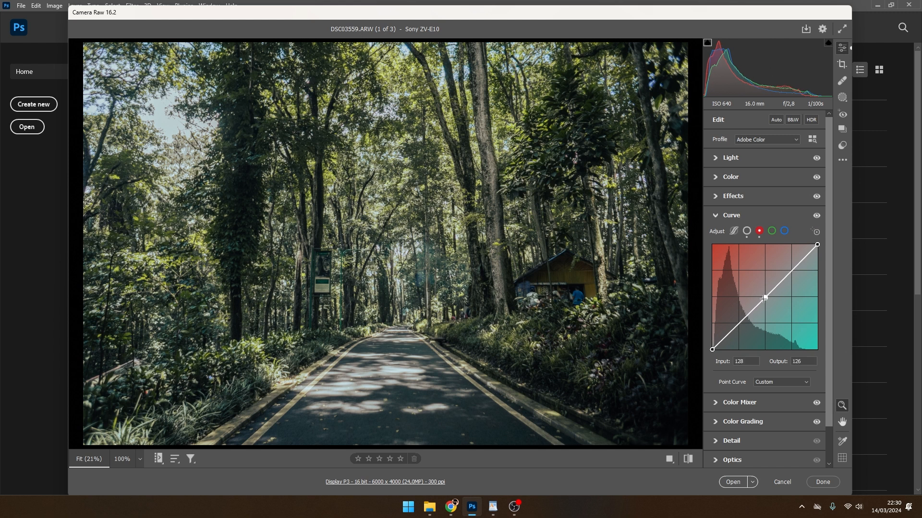
mouse_move(741, 324)
left_mouse_down()
mouse_move(739, 335)
mouse_move(738, 323)
left_mouse_up()
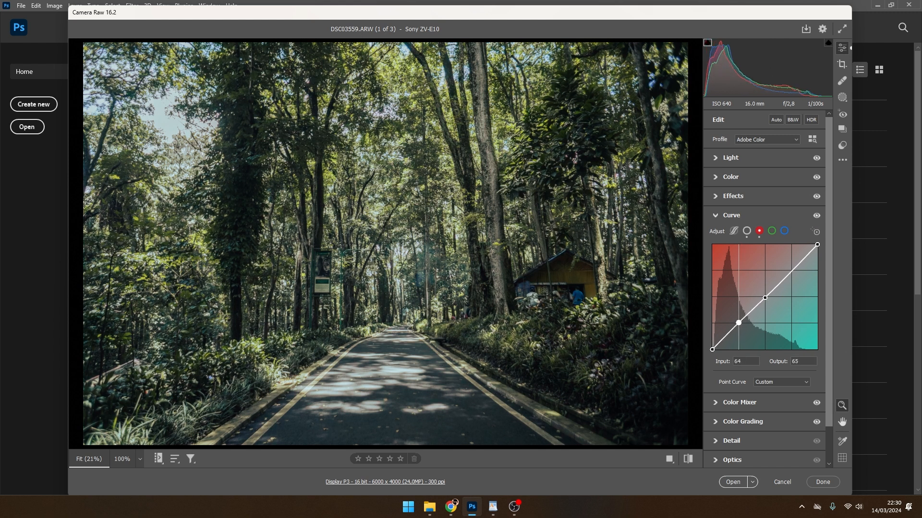
Anchor the midtones of the green channel curve and lower its shadows with a point at input 64, output 58
left_click(772, 232)
left_click(764, 298)
left_click(739, 324)
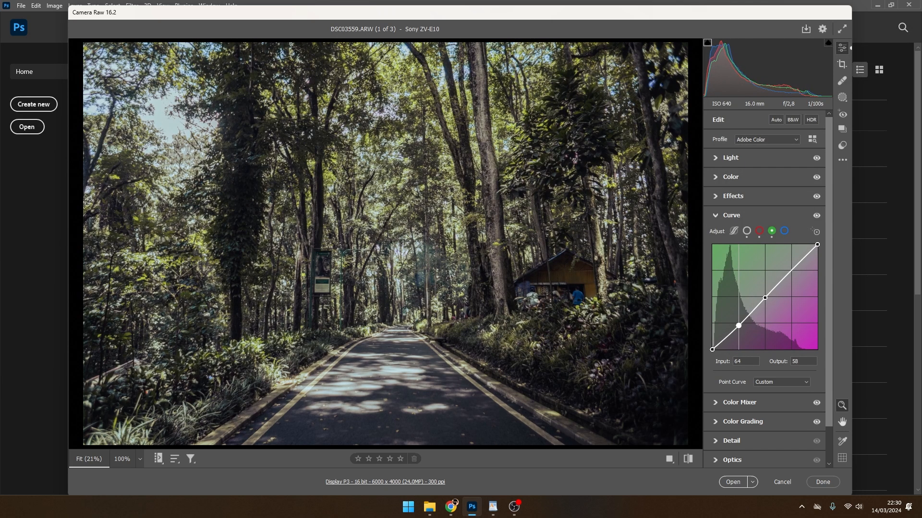
Move the green curve's shadow point to 65/66 and add a midtone point at 128/127 and a shadow point at 65/70 to the blue curve
left_click_drag(738, 322, 739, 323)
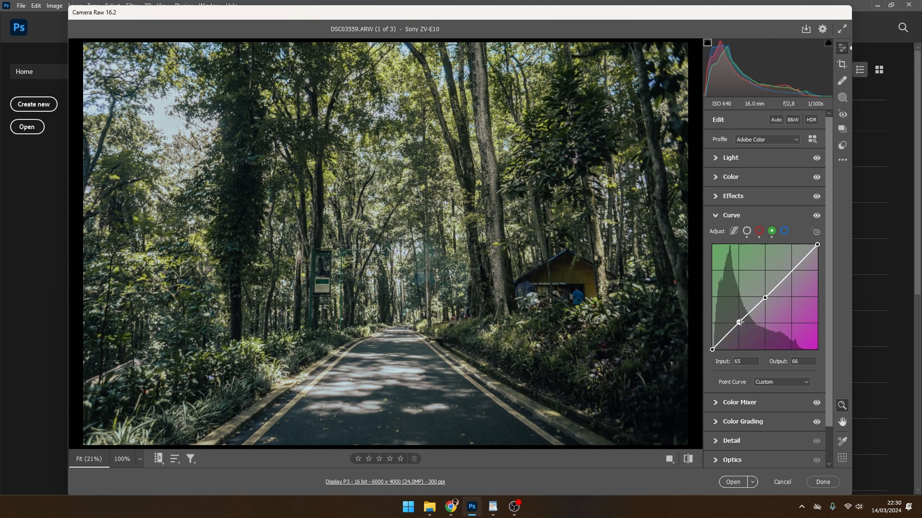
left_click(784, 231)
left_click(764, 298)
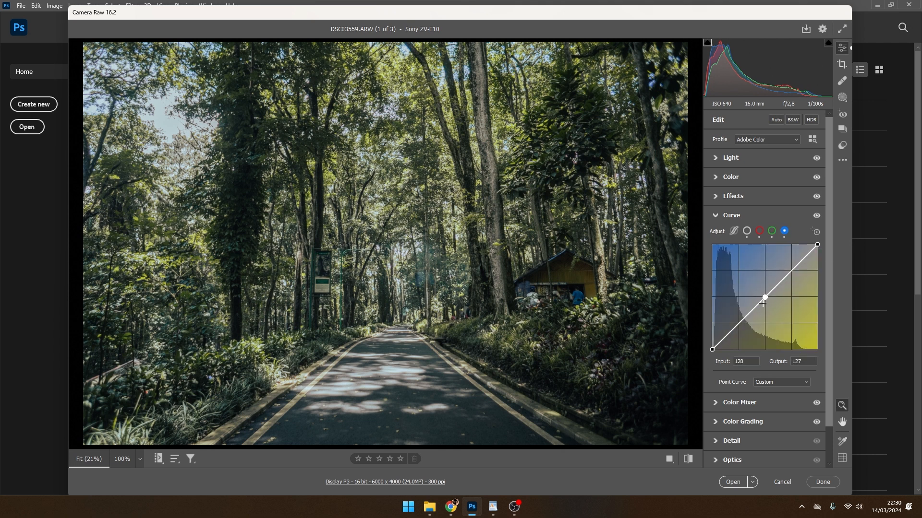
left_click_drag(744, 324, 738, 321)
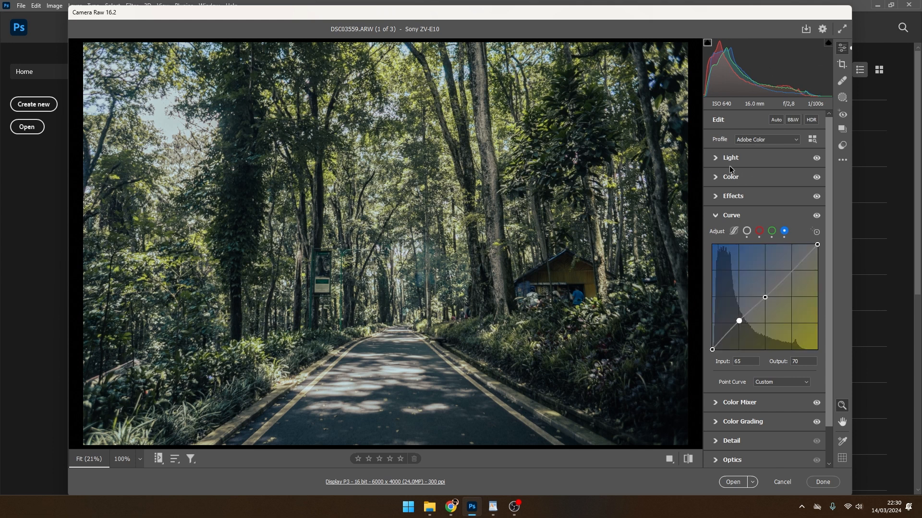
left_click(688, 459)
left_click(688, 459)
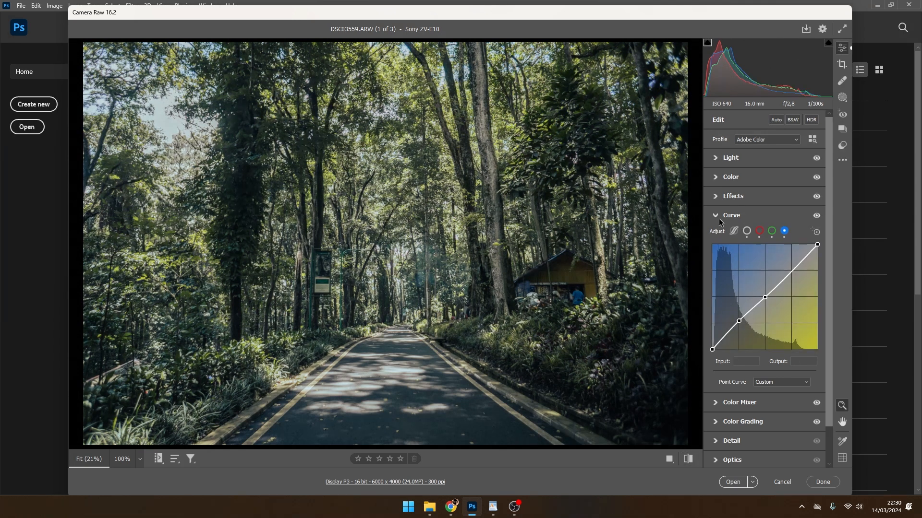
Set the road photo's white balance Temperature to 5000
left_click(716, 158)
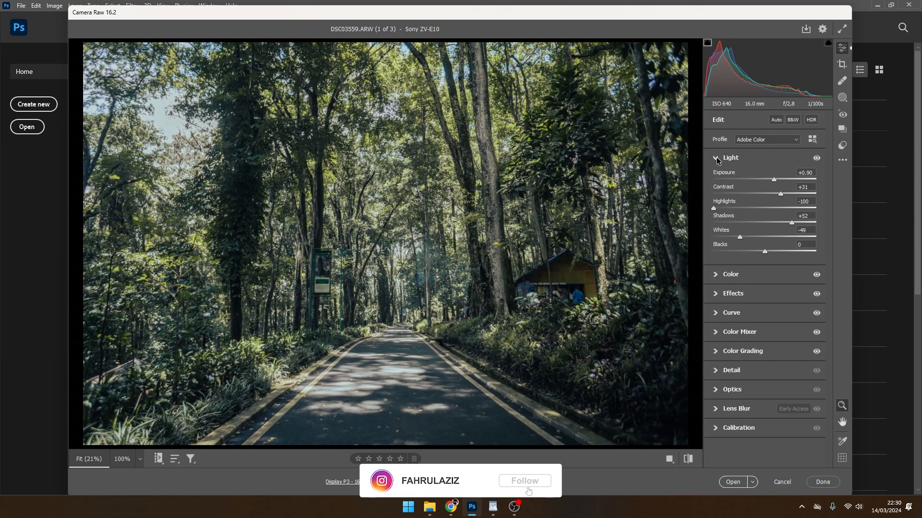
left_click(718, 274)
mouse_move(750, 215)
left_mouse_down()
mouse_move(736, 215)
mouse_move(745, 215)
left_mouse_up()
Copy the road photo's edit settings and paste them onto the yellow flower photo DSC03562.ARW
right_click(567, 156)
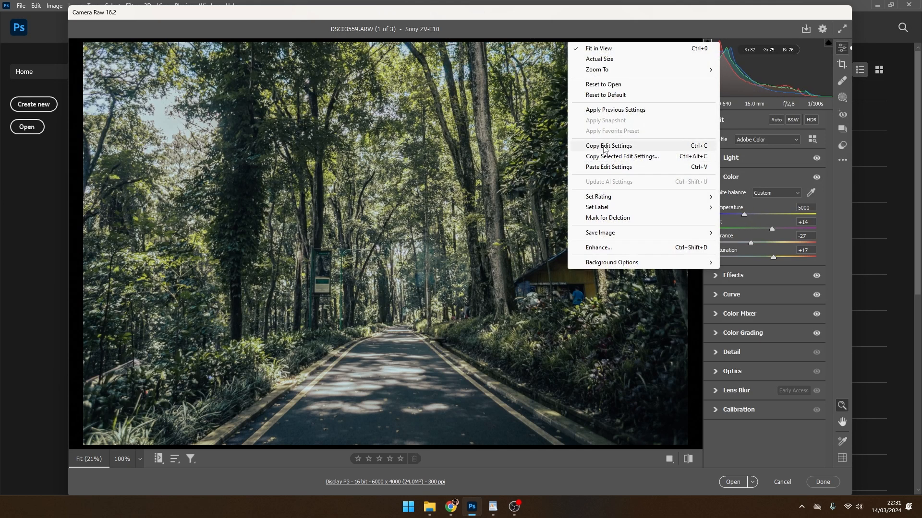
left_click(606, 146)
left_click(158, 459)
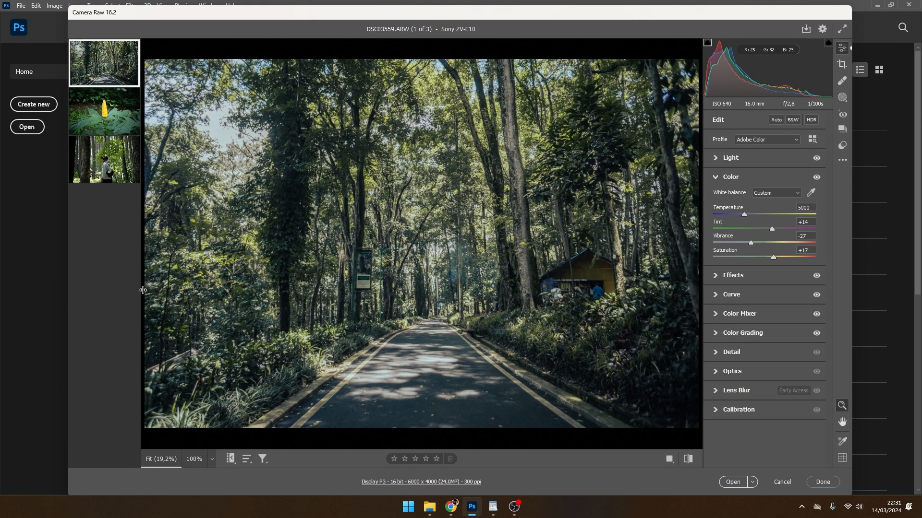
left_click(101, 120)
right_click(330, 136)
left_click(346, 141)
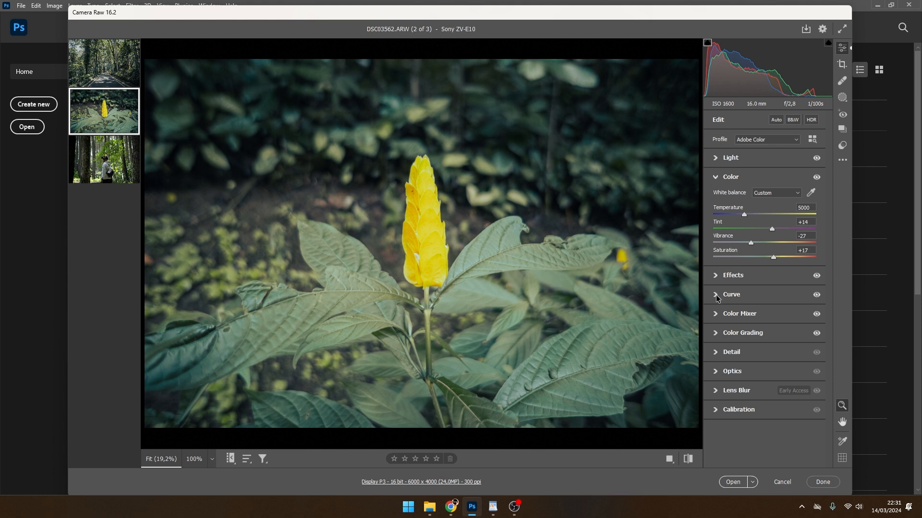
Set the flower photo's Exposure to -0.15, Contrast to +29, Highlights to -82, Shadows to +83 and Whites to -50
left_click(719, 159)
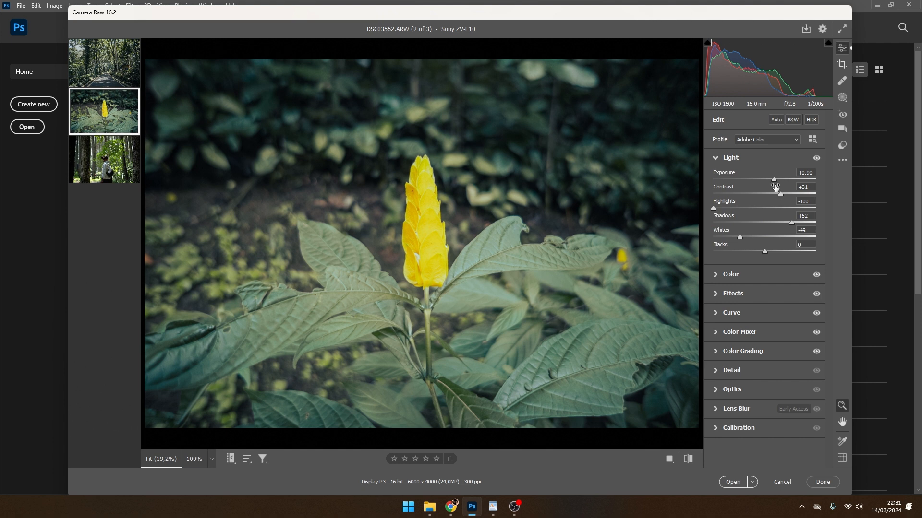
left_click_drag(773, 180, 763, 180)
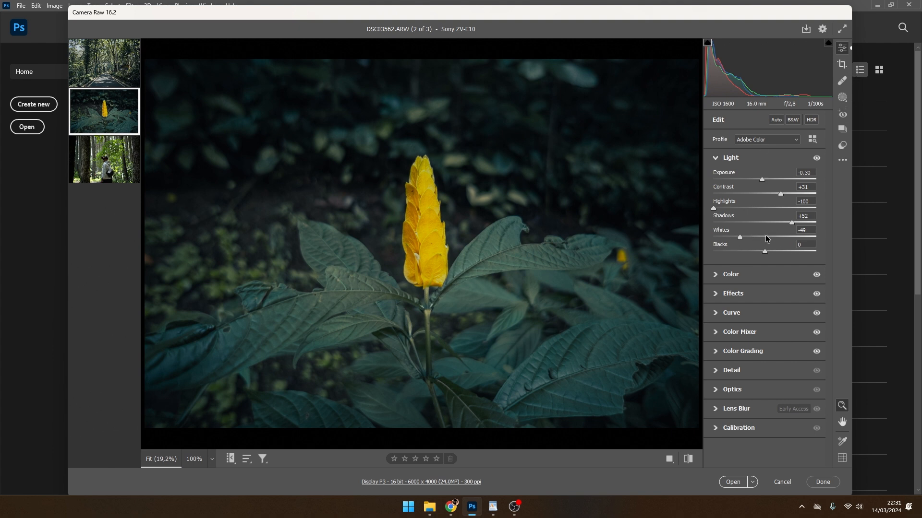
left_click_drag(761, 181, 759, 180)
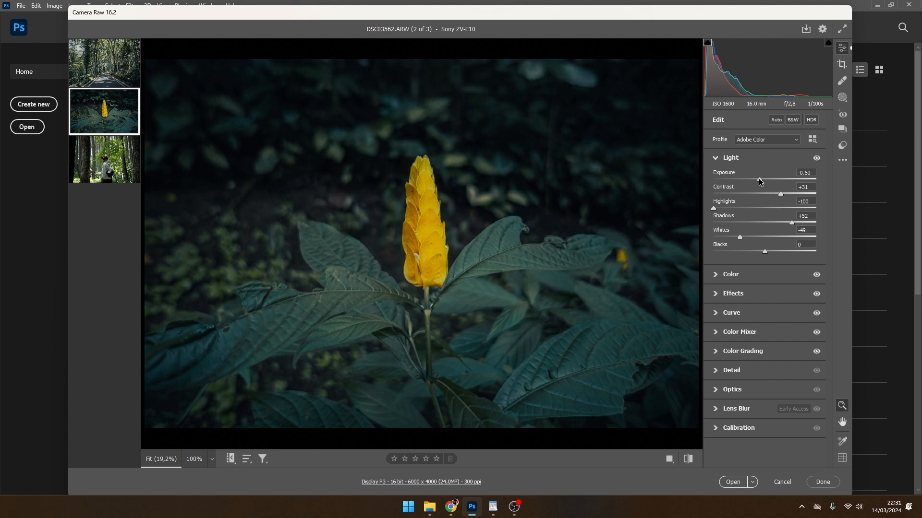
left_click_drag(802, 223, 807, 222)
left_click_drag(781, 194, 779, 194)
left_click(762, 179)
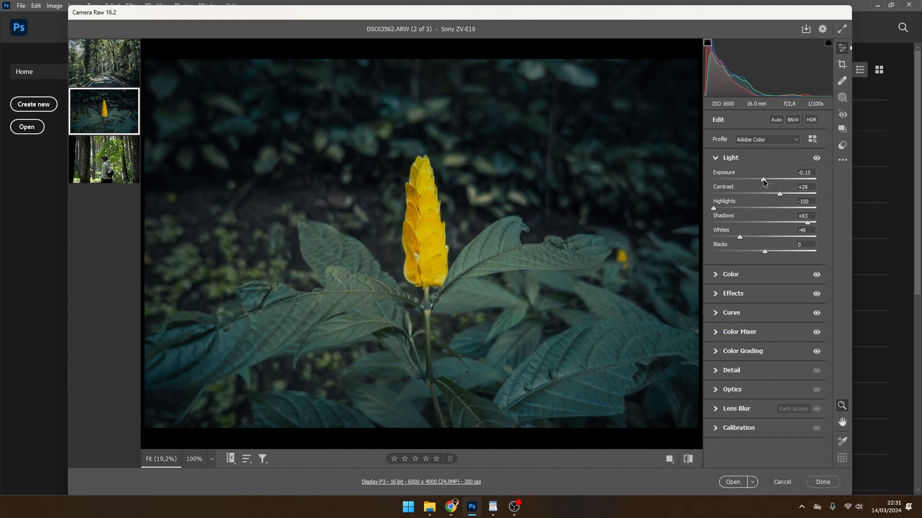
left_click_drag(739, 237, 724, 208)
left_click(728, 208)
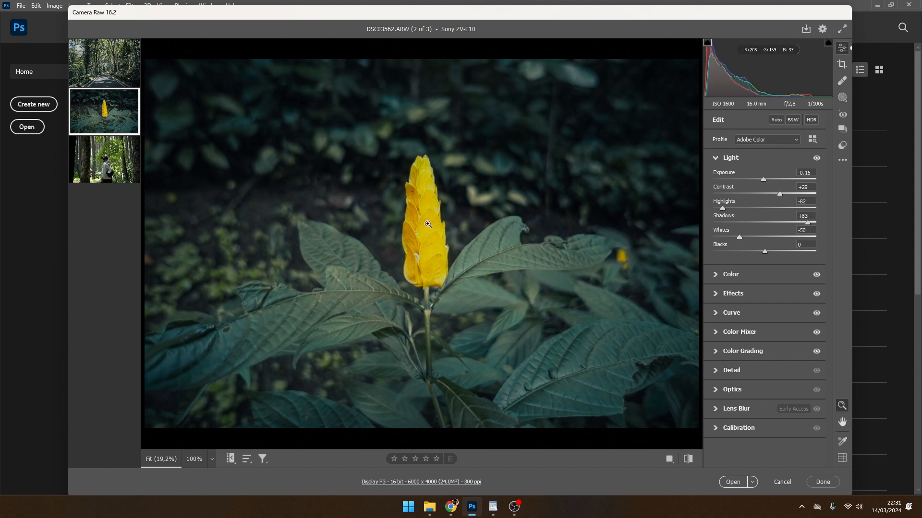
Paste the copied edit settings onto the portrait photo DSC04070.ARW and set its Exposure to +0.65
left_click(108, 168)
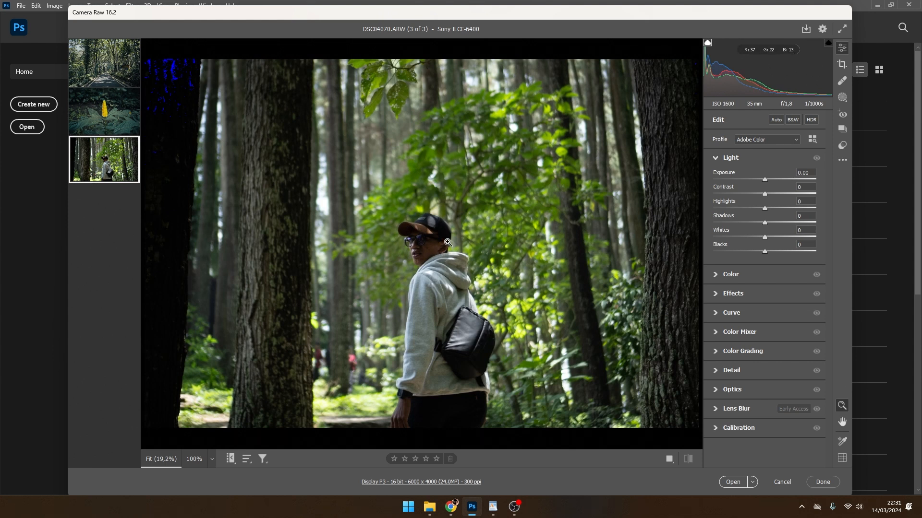
right_click(418, 181)
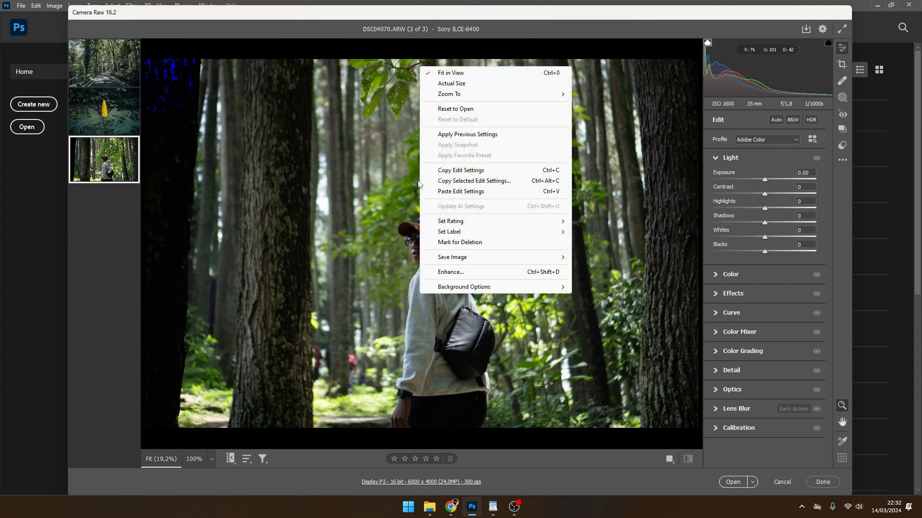
left_click(444, 192)
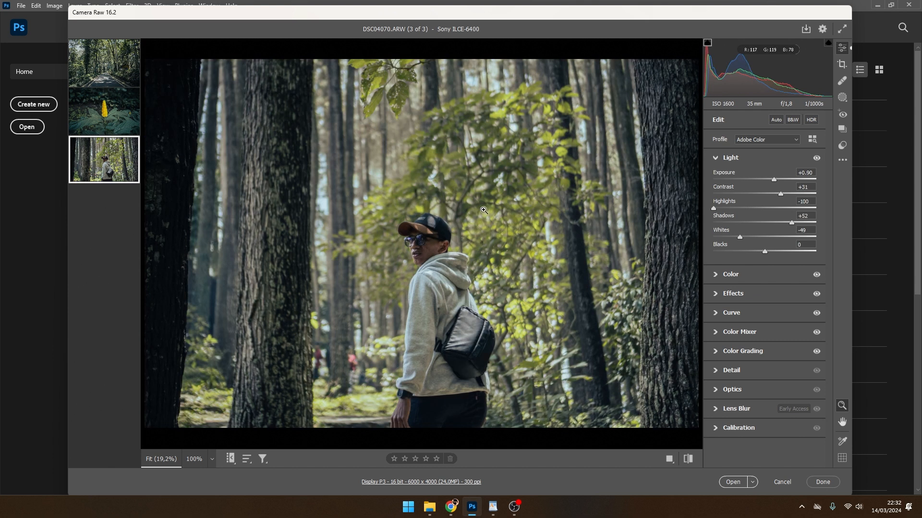
left_click(231, 459)
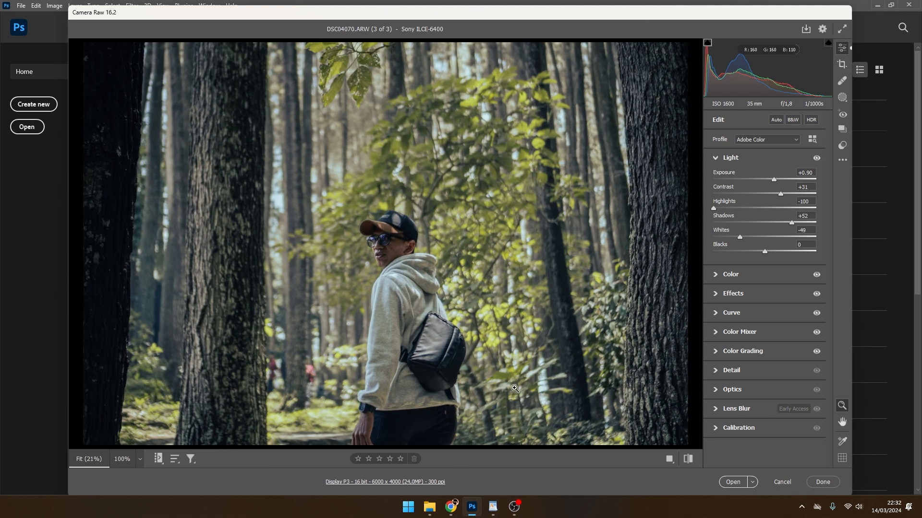
double_click(773, 179)
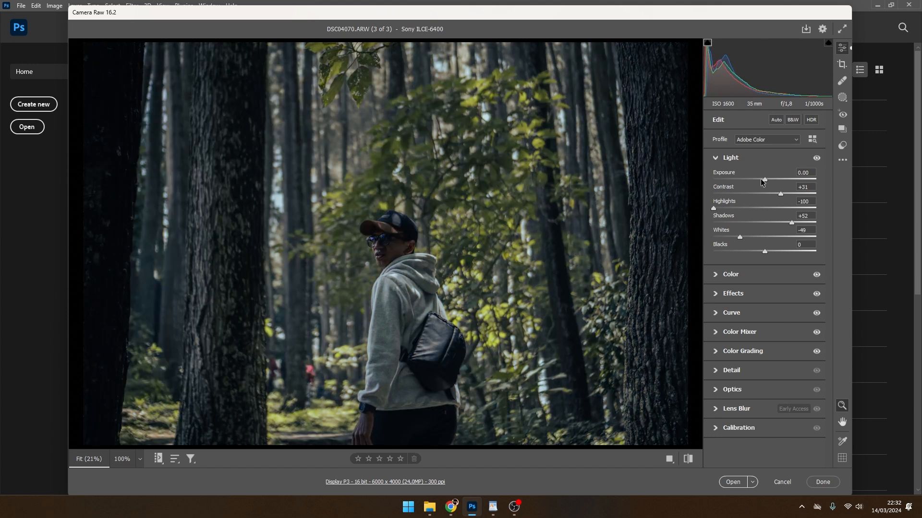
left_click_drag(764, 179, 770, 180)
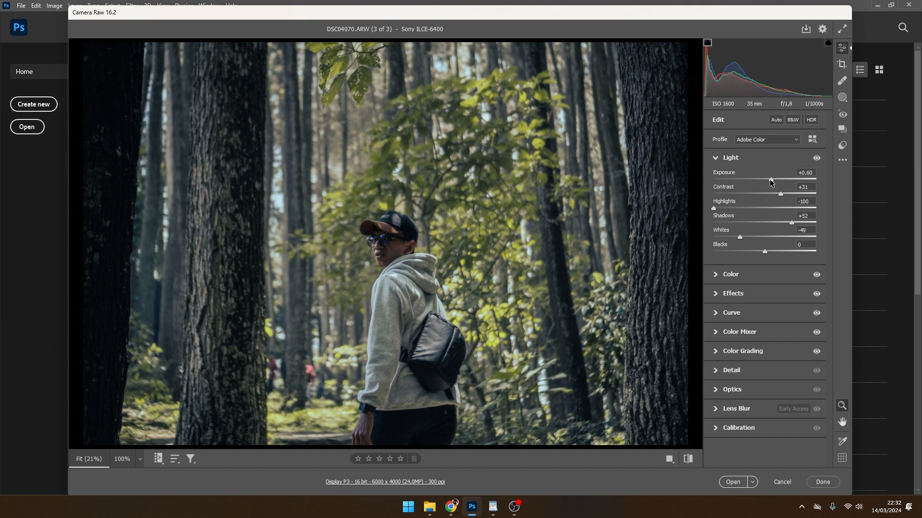
Create a radial gradient mask over the man and shape it into a tall ellipse covering his head and body
left_click(842, 97)
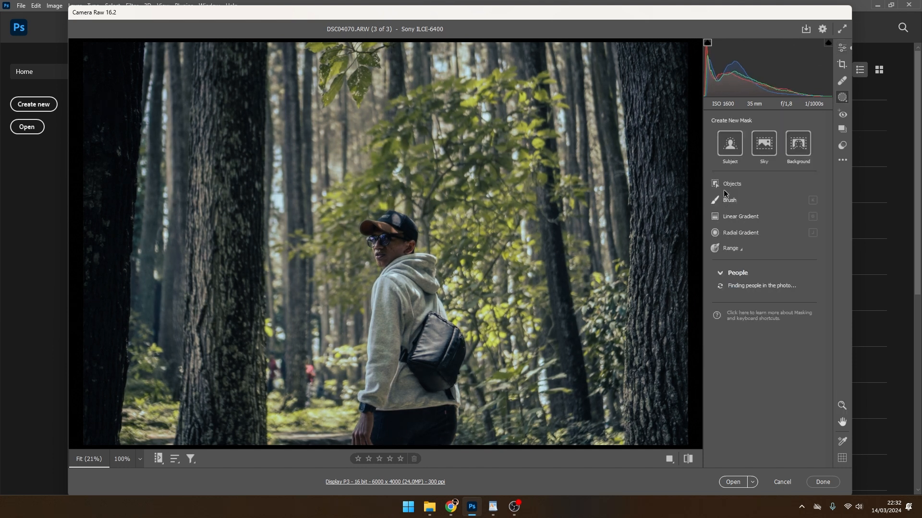
left_click(727, 233)
left_click_drag(390, 249, 424, 342)
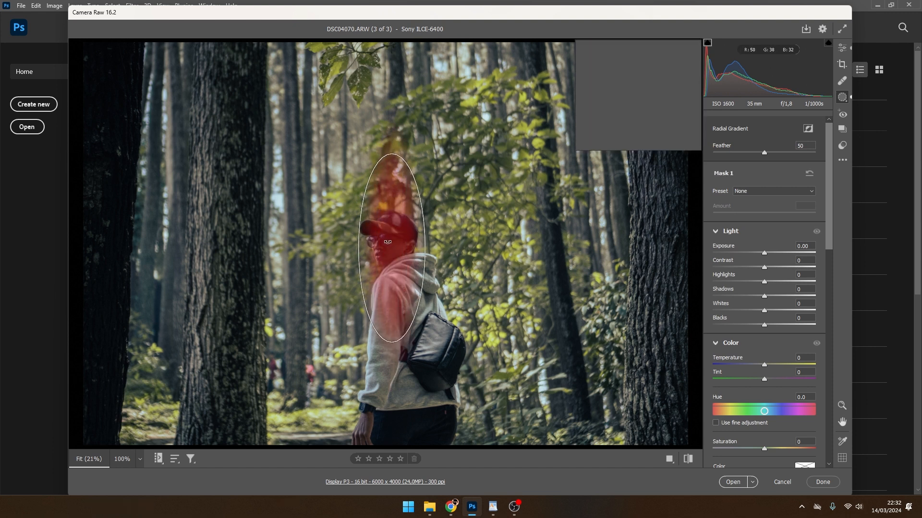
left_click_drag(390, 249, 437, 319)
left_click_drag(404, 274, 418, 302)
left_click_drag(408, 253, 408, 228)
left_click_drag(411, 285, 402, 266)
left_click_drag(446, 298, 450, 291)
mouse_move(440, 325)
left_mouse_down()
mouse_move(449, 323)
mouse_move(426, 330)
left_mouse_up()
Set the man's mask to Exposure +0.65, Contrast +15, Highlights -100, Shadows +22 and Whites -9, and refit the ellipse around him
left_click_drag(764, 253, 774, 256)
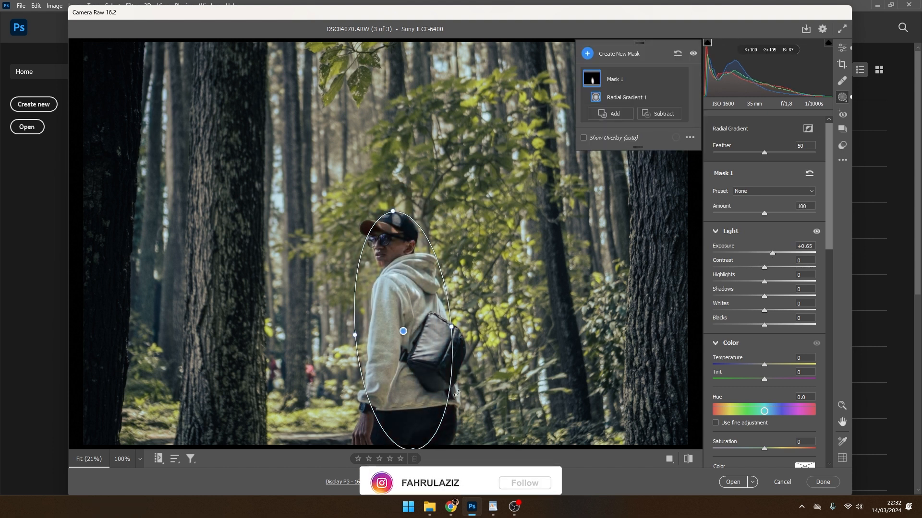
left_click_drag(393, 212, 391, 206)
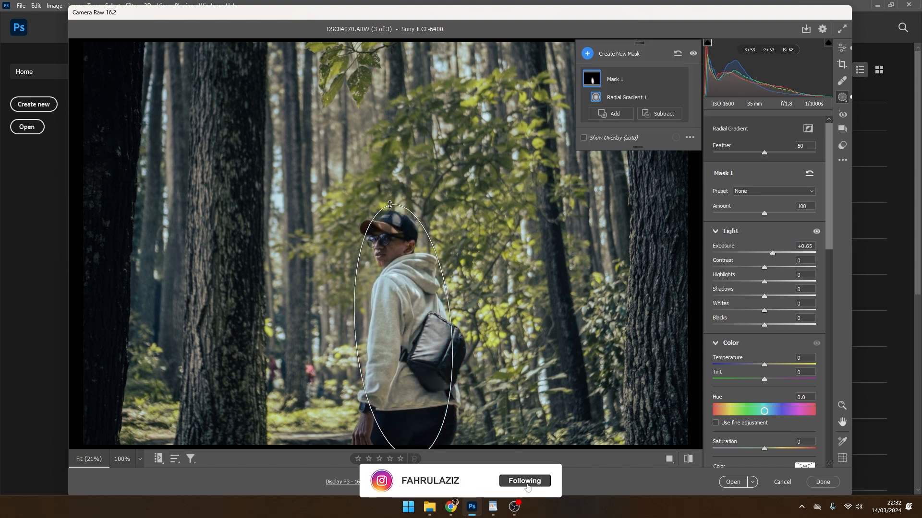
left_click_drag(402, 329, 396, 324)
left_click_drag(764, 282, 741, 283)
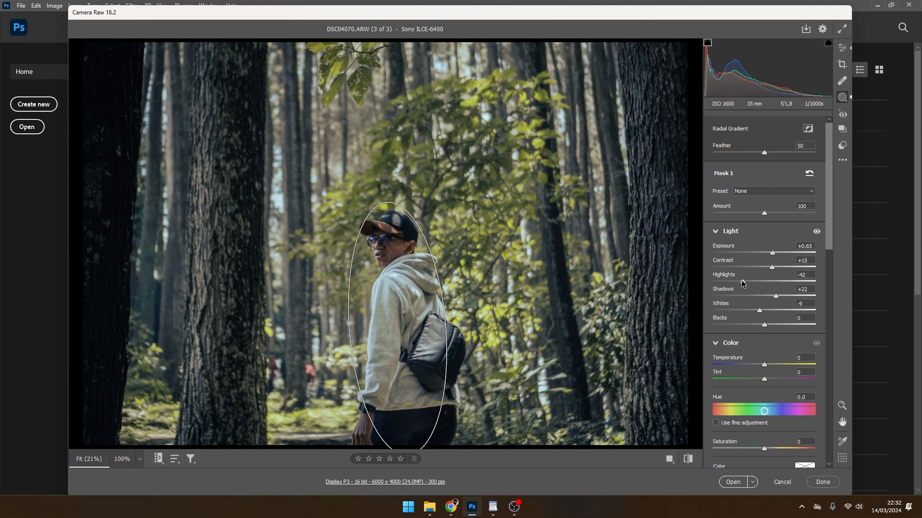
left_click_drag(537, 301, 452, 324)
Set the portrait's overall Exposure to +0.35 and the man's mask Exposure to +0.95, and shift the mask slightly down
left_click(842, 49)
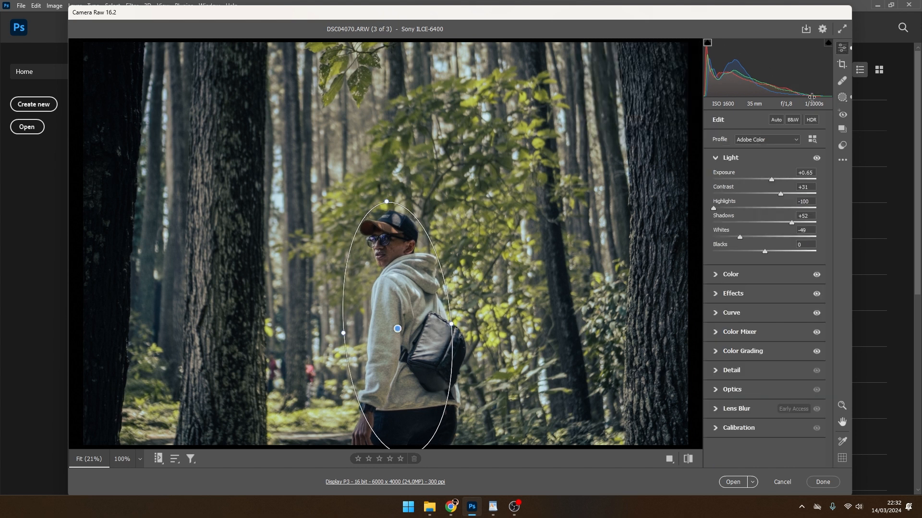
left_click_drag(770, 179, 767, 179)
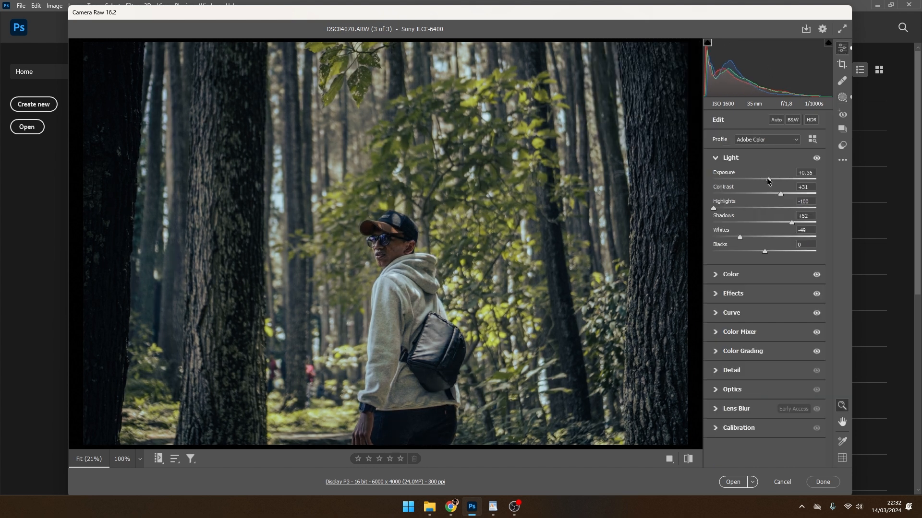
left_click(841, 97)
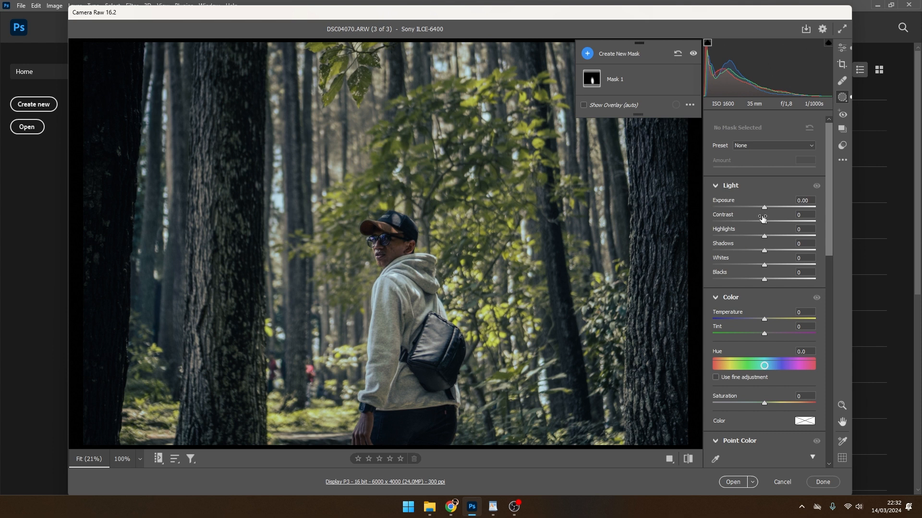
left_click(618, 78)
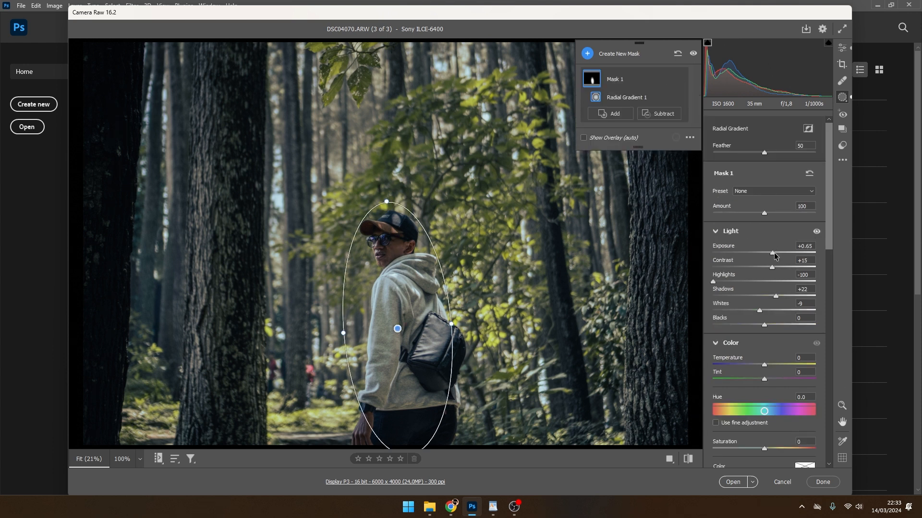
left_click_drag(772, 253, 782, 255)
mouse_move(411, 325)
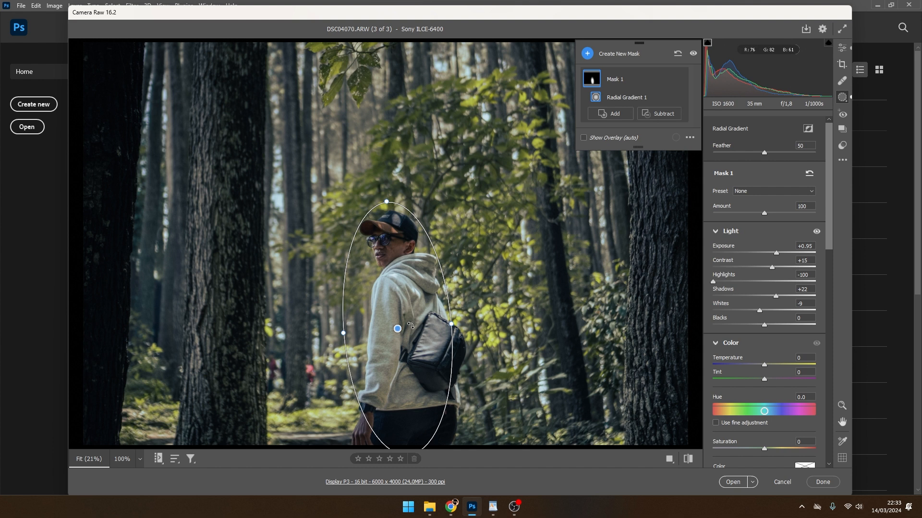
left_click_drag(400, 330, 400, 335)
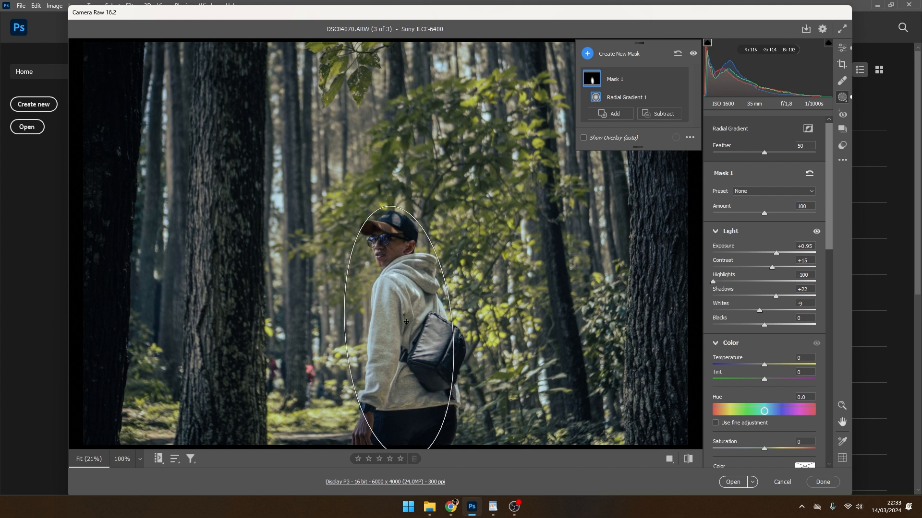
Add a second radial gradient mask over the man's face and set its Exposure to +0.45
left_click(587, 54)
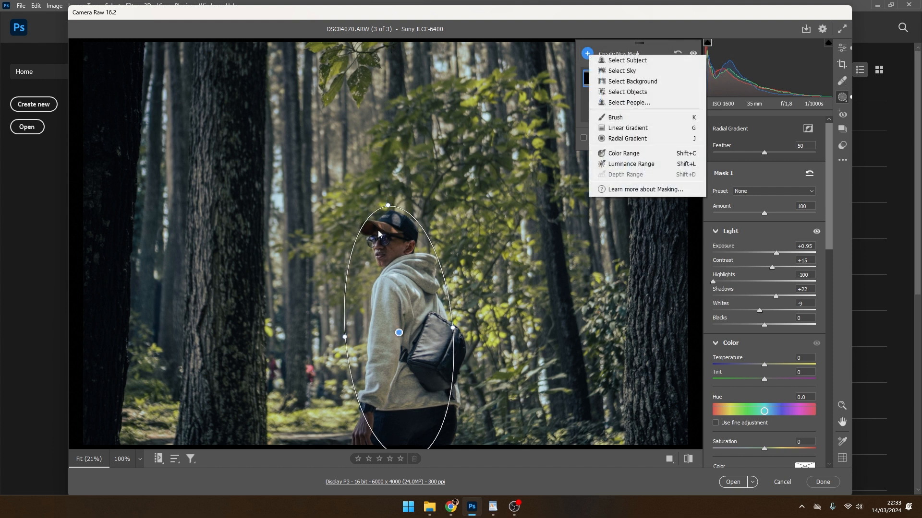
left_click(620, 140)
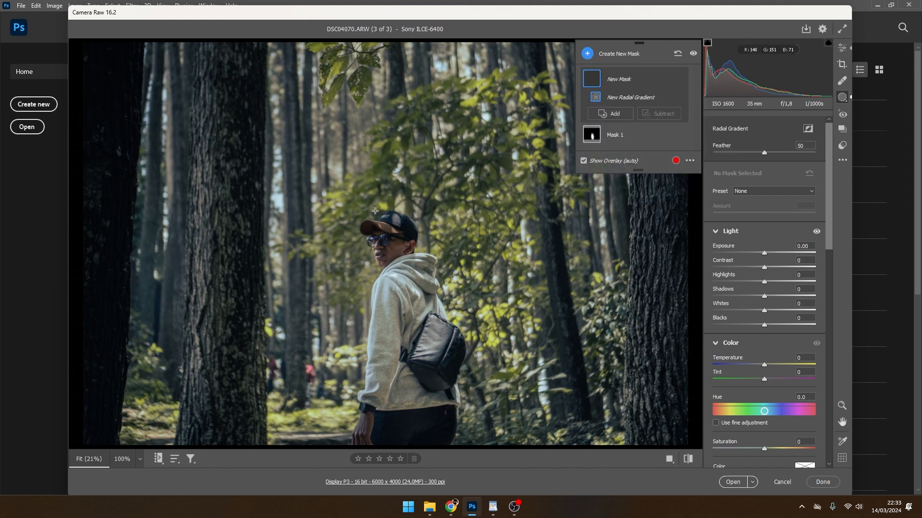
mouse_move(376, 223)
left_mouse_down()
mouse_move(396, 243)
mouse_move(381, 227)
mouse_move(386, 240)
mouse_move(407, 243)
mouse_move(389, 215)
mouse_move(394, 242)
left_mouse_up()
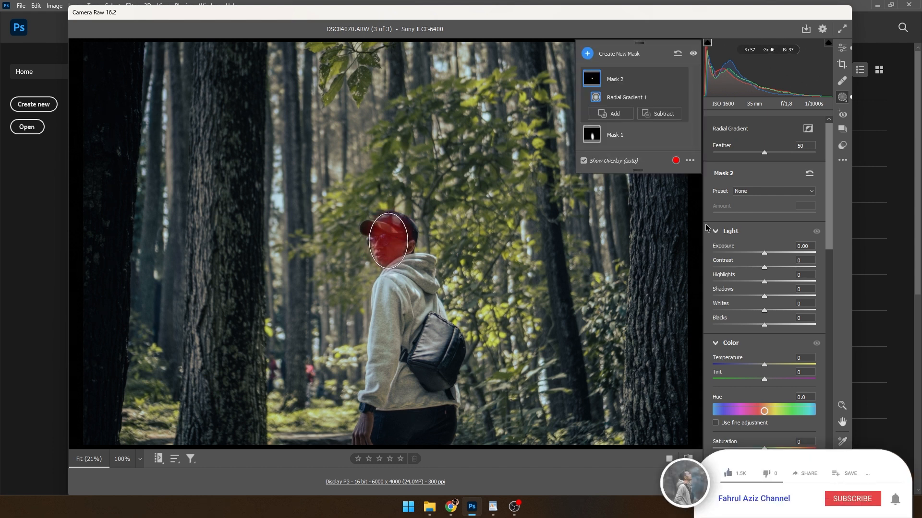
left_click_drag(764, 253, 773, 255)
left_click_drag(388, 268, 411, 240)
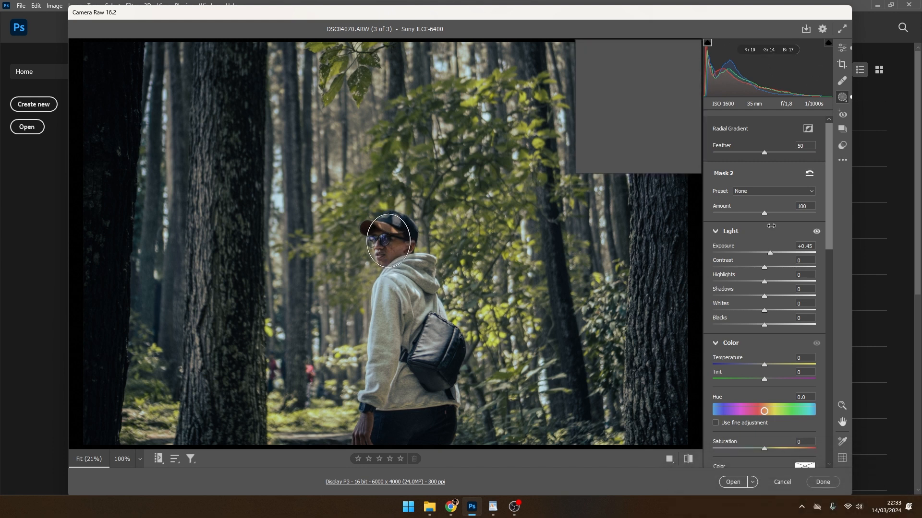
left_click(842, 48)
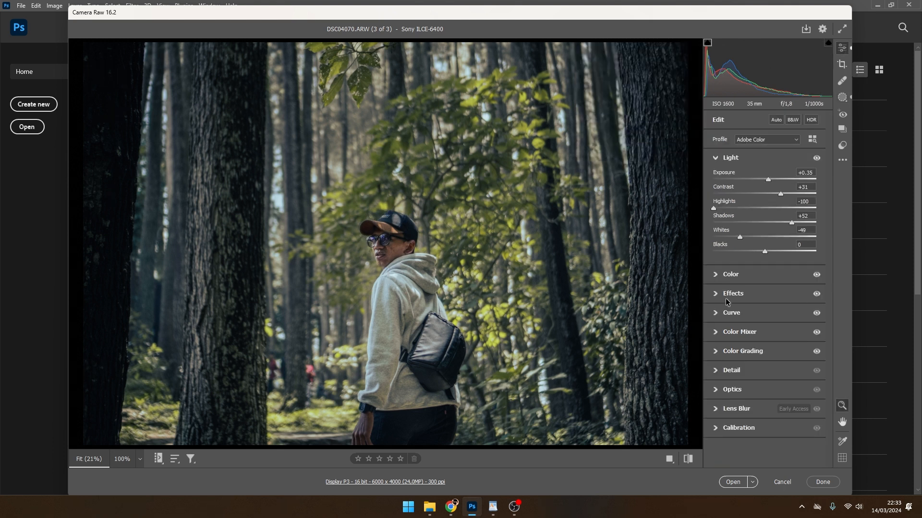
Set the portrait's Vibrance to -13 and Saturation to +27, and check the man up close
left_click(719, 280)
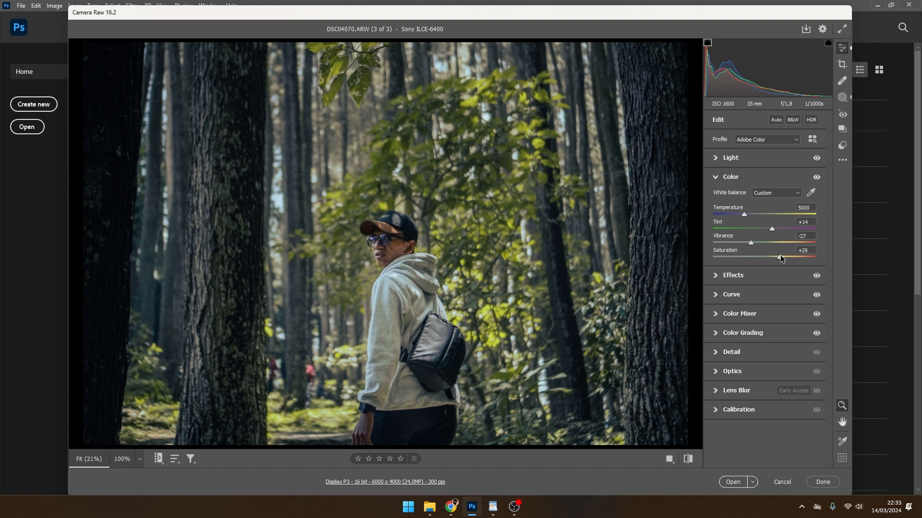
left_click_drag(751, 243, 754, 244)
left_click_drag(401, 228, 455, 226)
double_click(842, 405)
Compare the edited portrait with its original version and return to the edited view
left_click(687, 458)
left_click(688, 459)
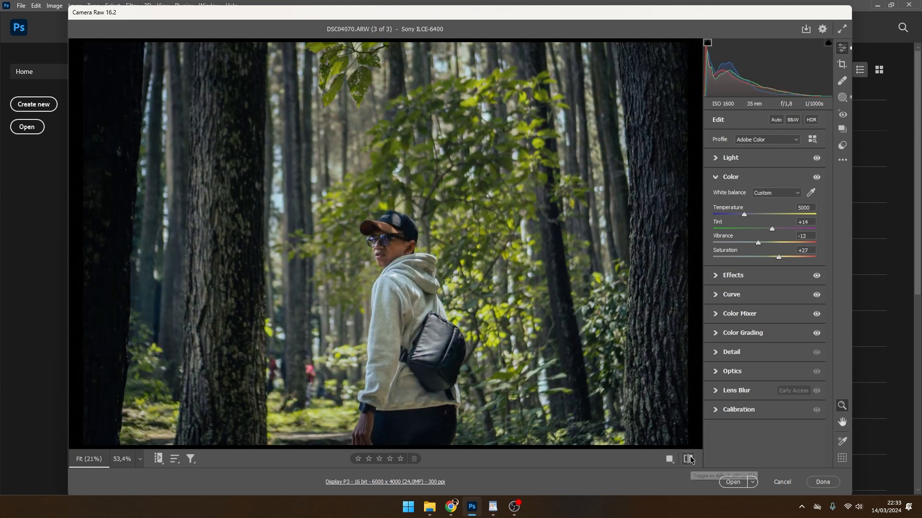
left_click(688, 459)
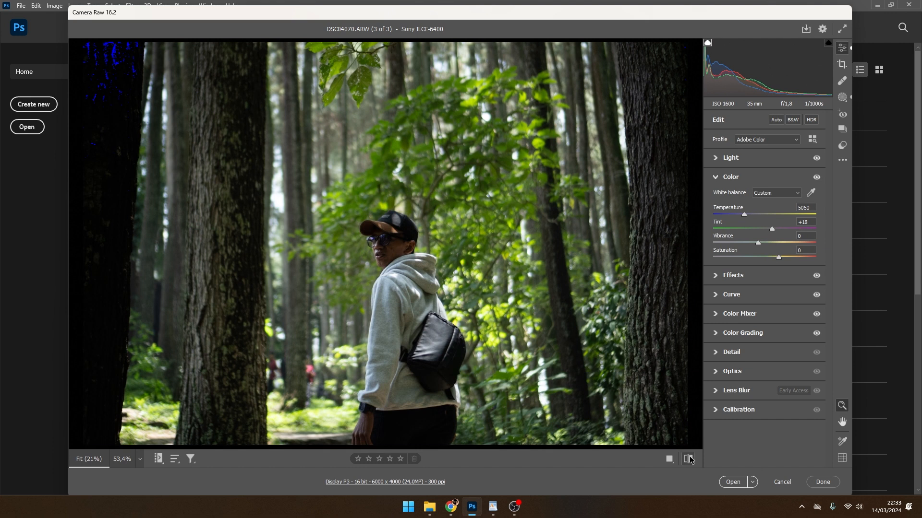
left_click(688, 459)
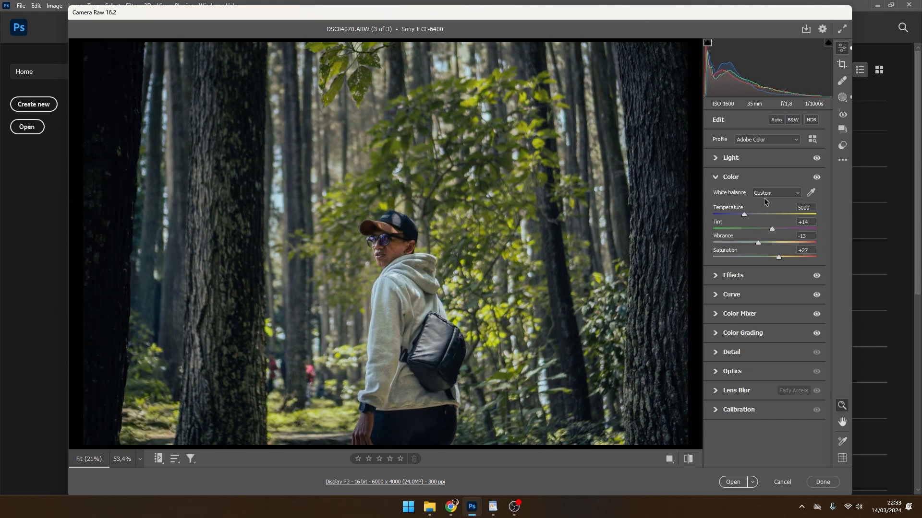
Set the portrait's Color Mixer hue to Yellows +35 and Greens -28, and compare it with the default settings
left_click(716, 314)
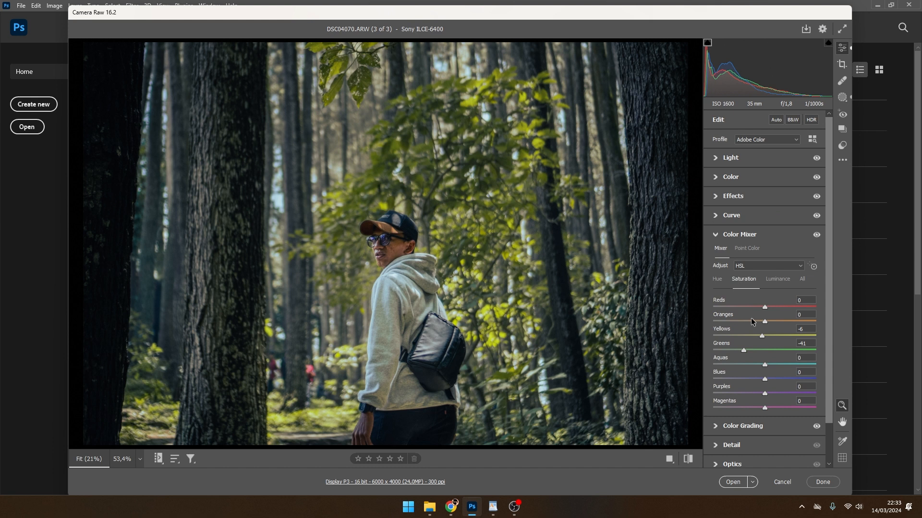
left_click(718, 281)
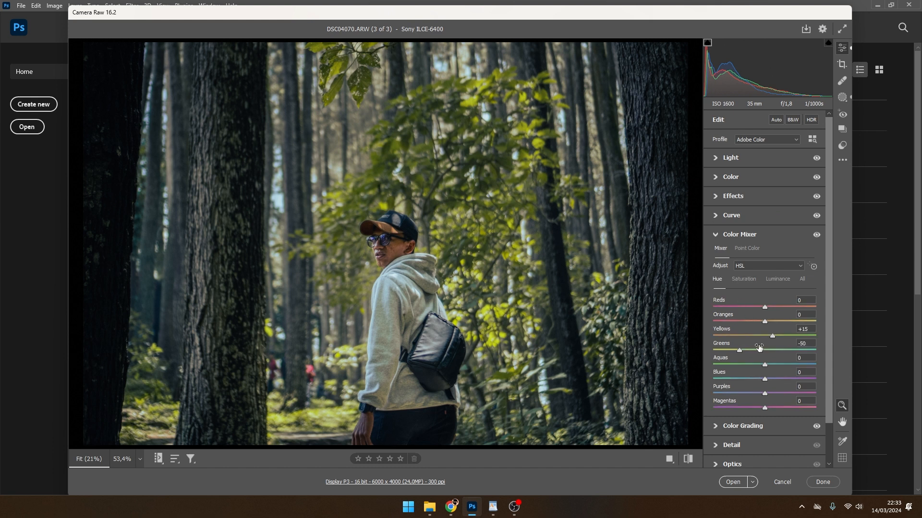
left_click_drag(741, 352, 752, 367)
left_click_drag(777, 340, 784, 338)
left_click_drag(791, 337, 714, 344)
mouse_move(765, 353)
left_mouse_down()
mouse_move(776, 352)
mouse_move(749, 351)
mouse_move(763, 337)
mouse_move(782, 337)
mouse_move(750, 350)
left_mouse_up()
left_click_drag(750, 351, 750, 350)
left_click(692, 457)
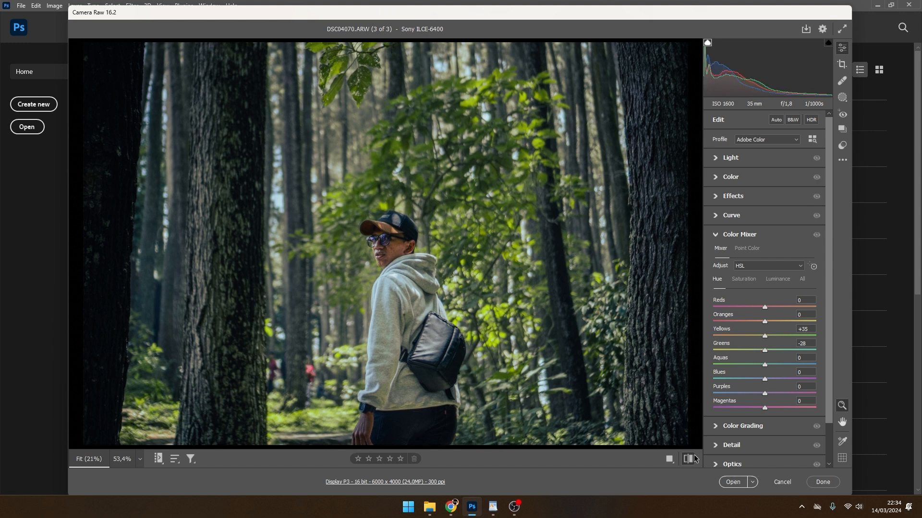
left_click(691, 459)
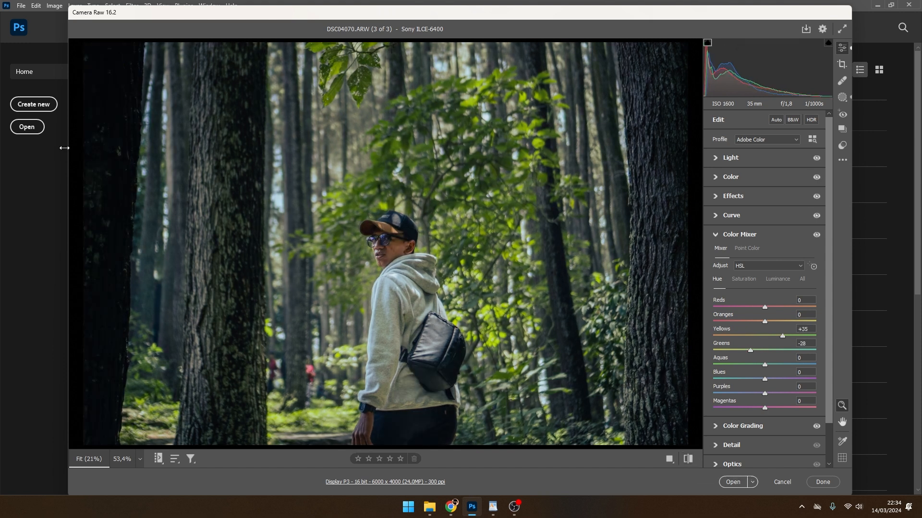
Show the filmstrip and review the yellow flower, forest road and portrait photos in turn
left_click(158, 459)
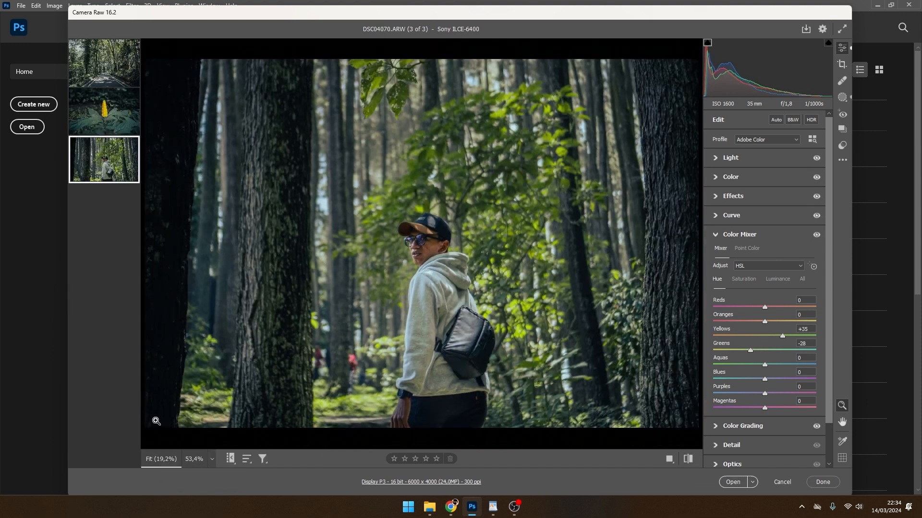
left_click(104, 112)
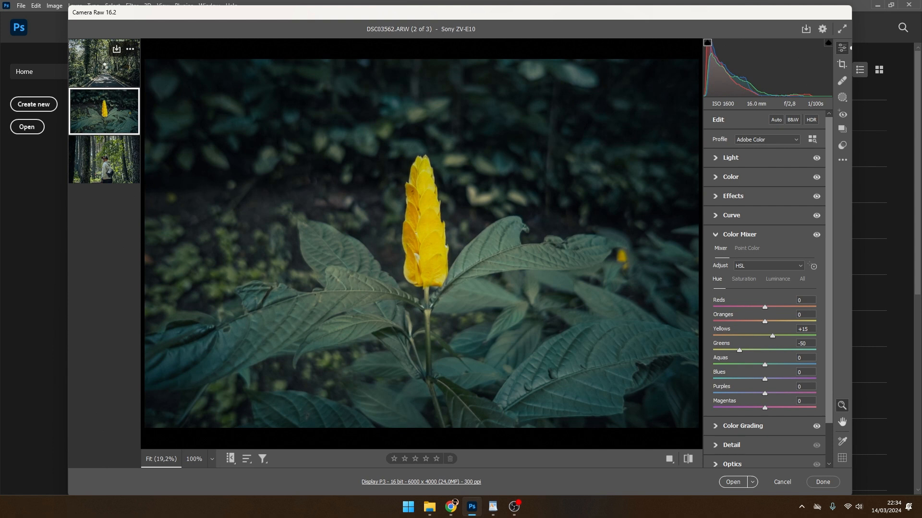
left_click(103, 67)
left_click(104, 161)
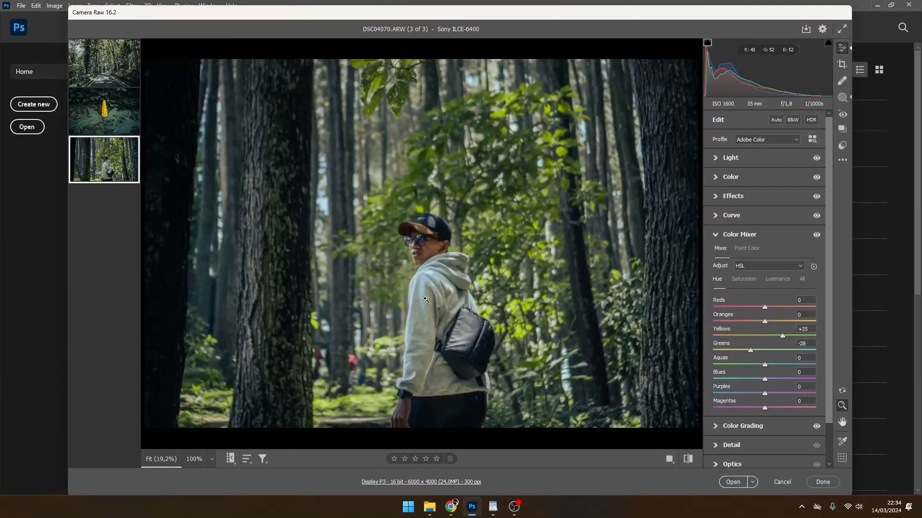